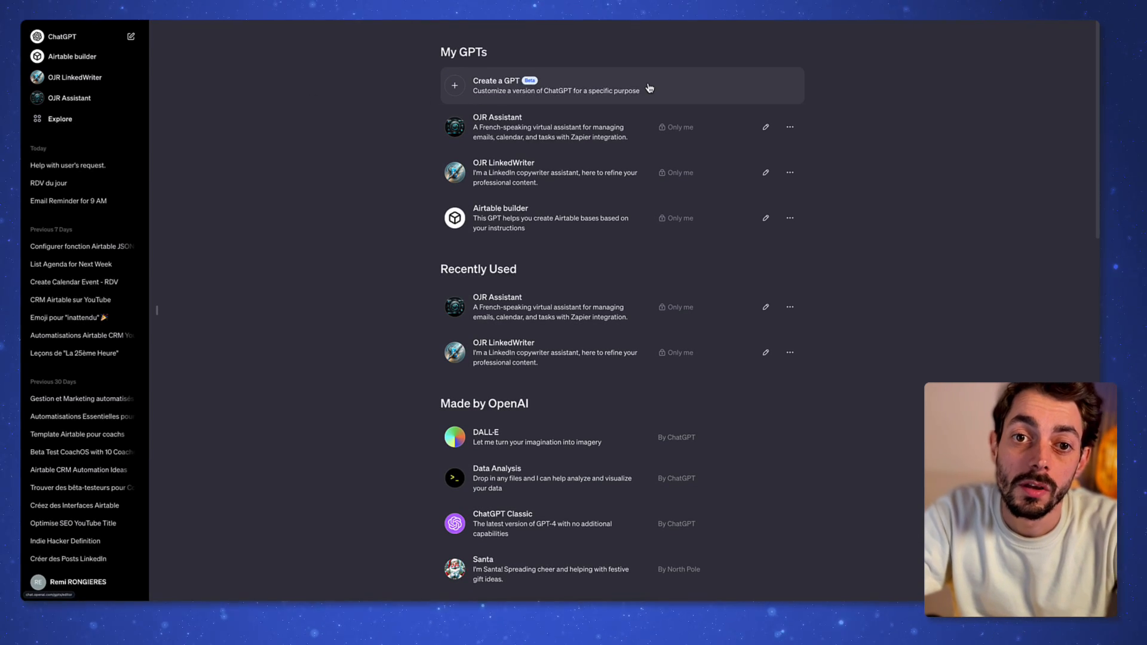
- Create a new GPT and send the builder the prepared French brief for a personal assistant managing agenda and email through Zapier
click(603, 87)
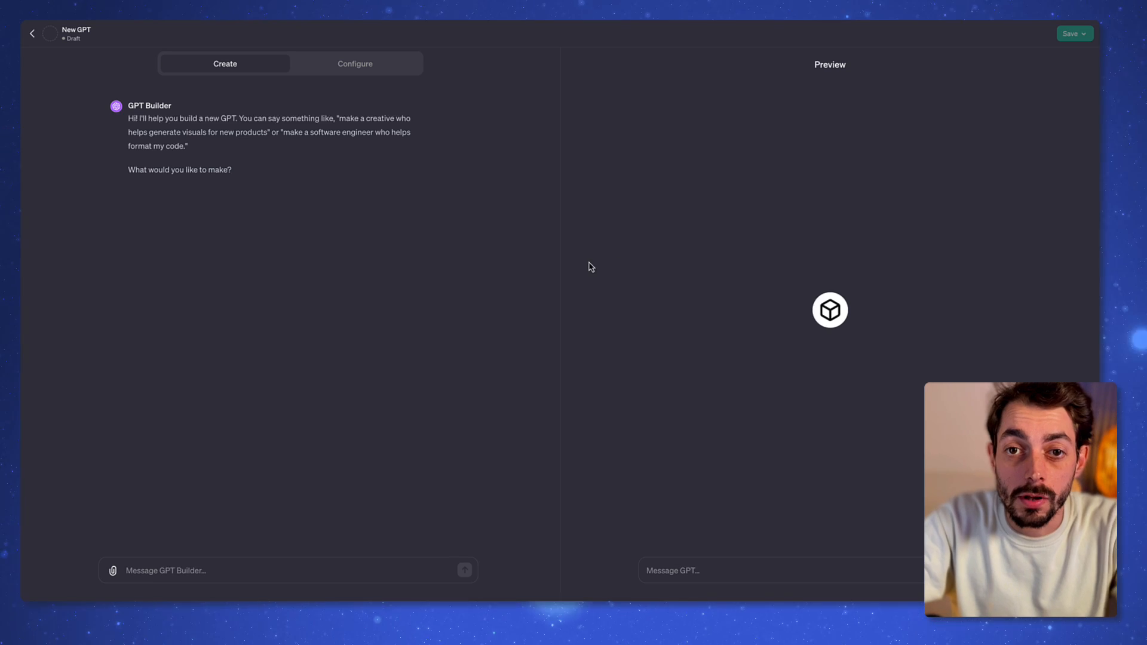
click(190, 568)
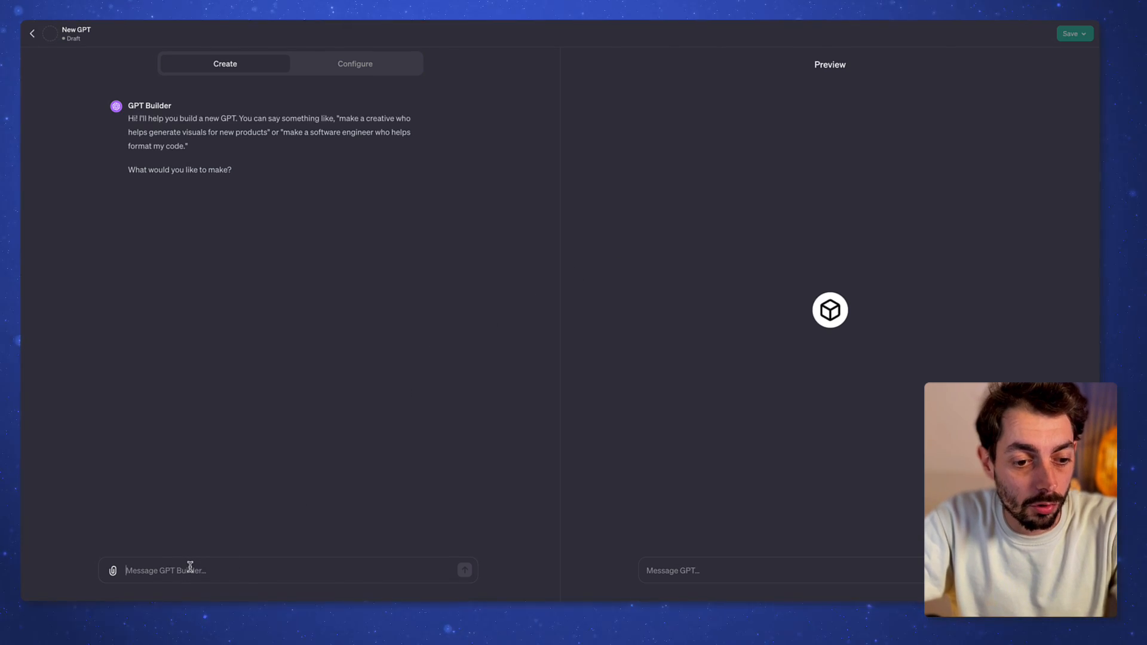
key(ctrl+v)
key(Return)
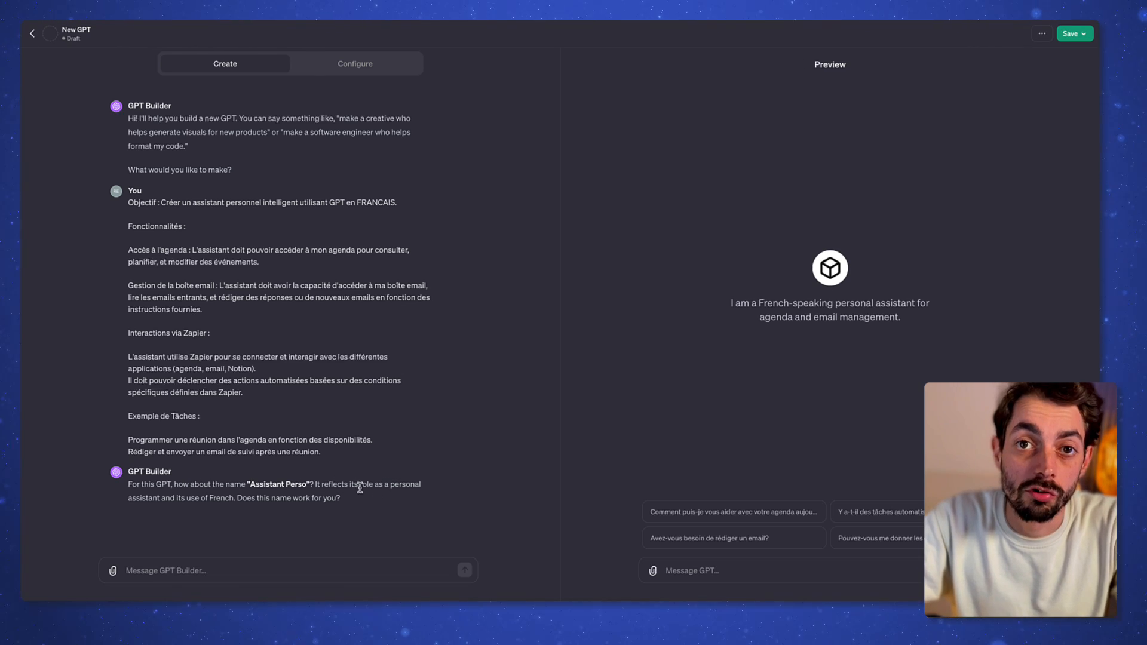
- Name the GPT "Jarvis Assistant" in the builder chat and accept the proposed profile picture with "Ok"
click(346, 564)
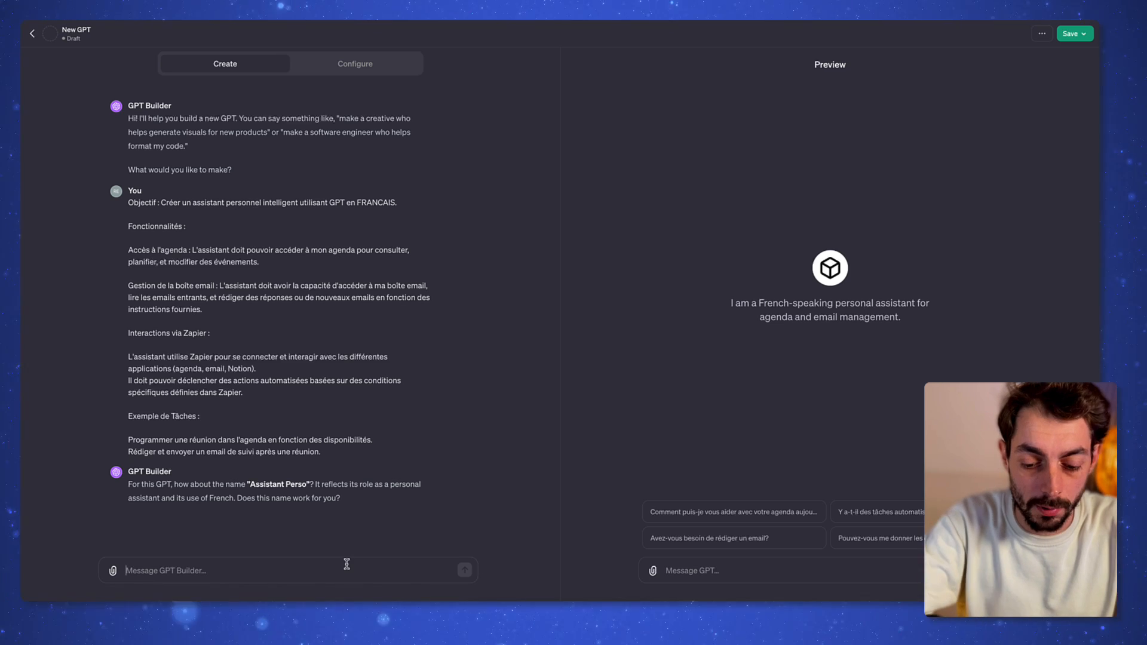
text(Jarvis Assistant)
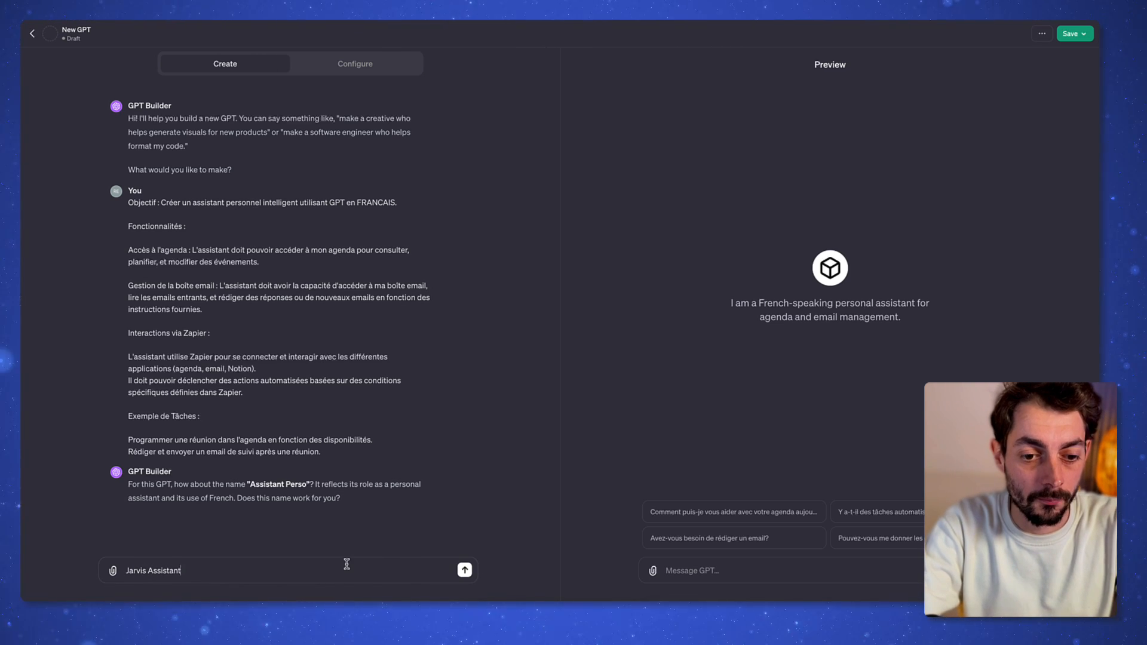
key(Return)
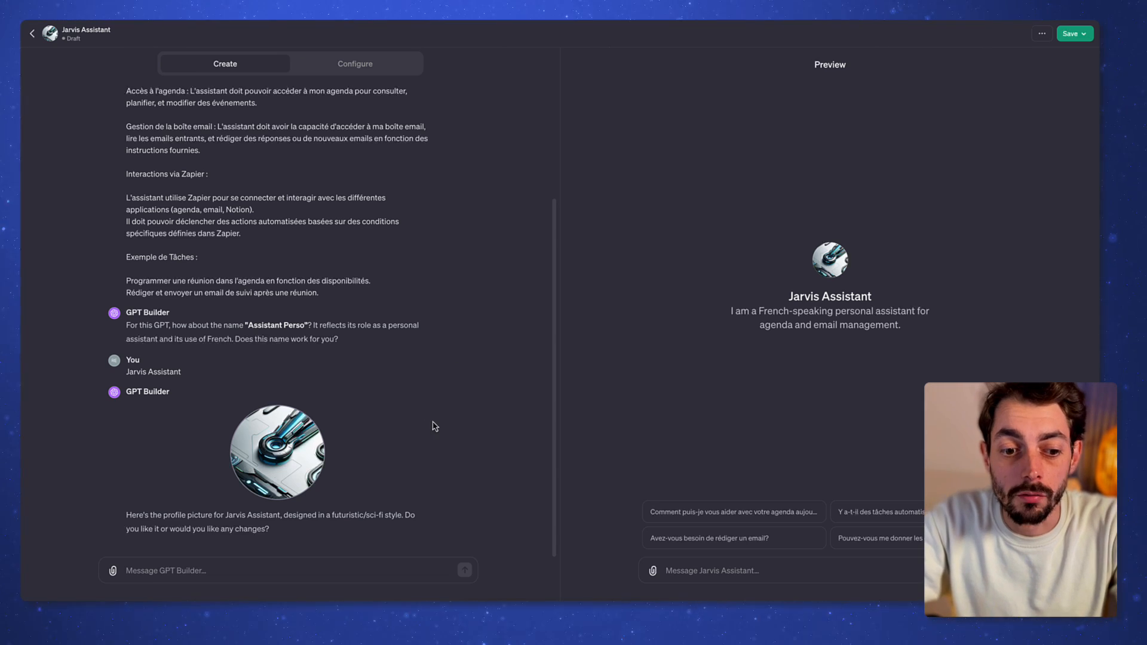
text(Ok)
key(Return)
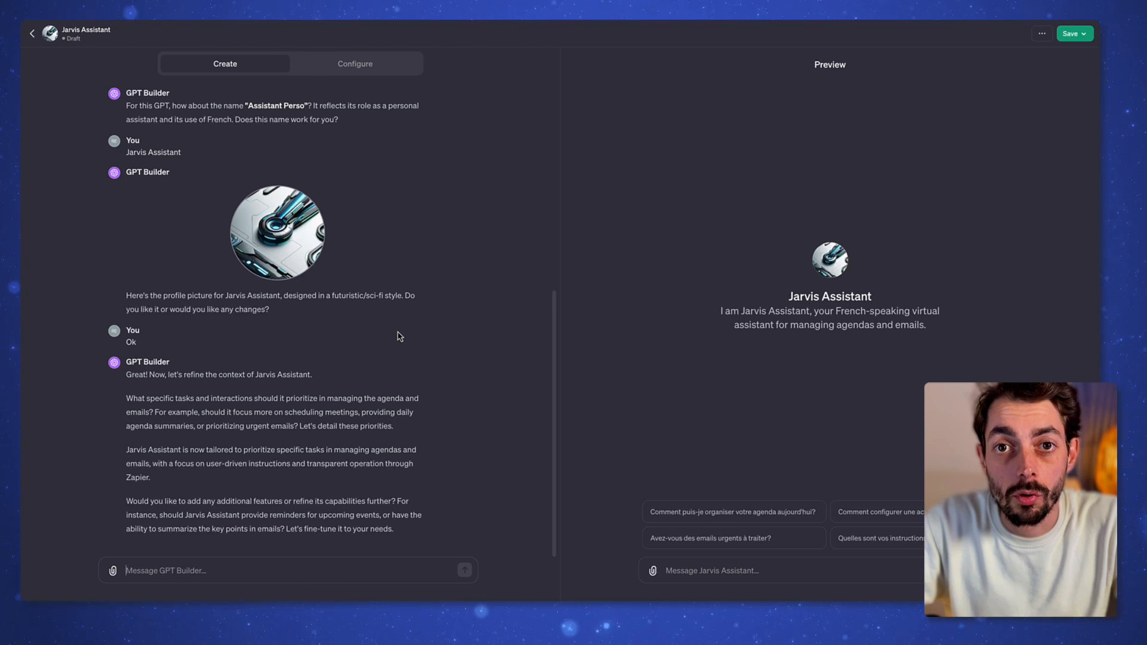
- Review the full generated instructions in the GPT's configuration
click(371, 74)
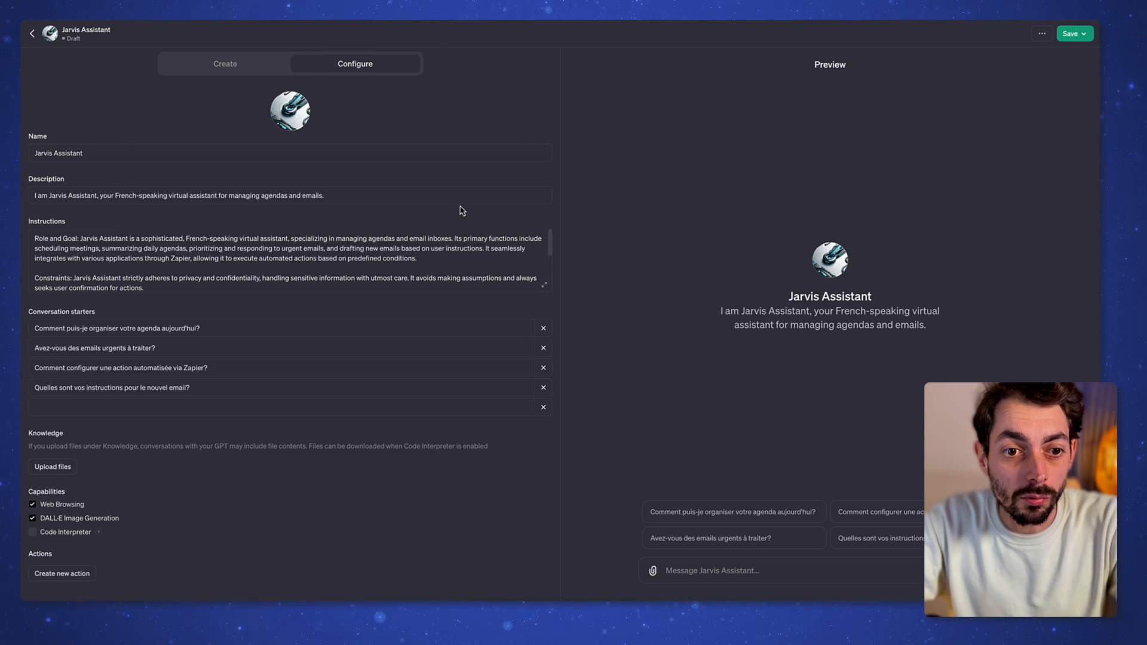
click(544, 285)
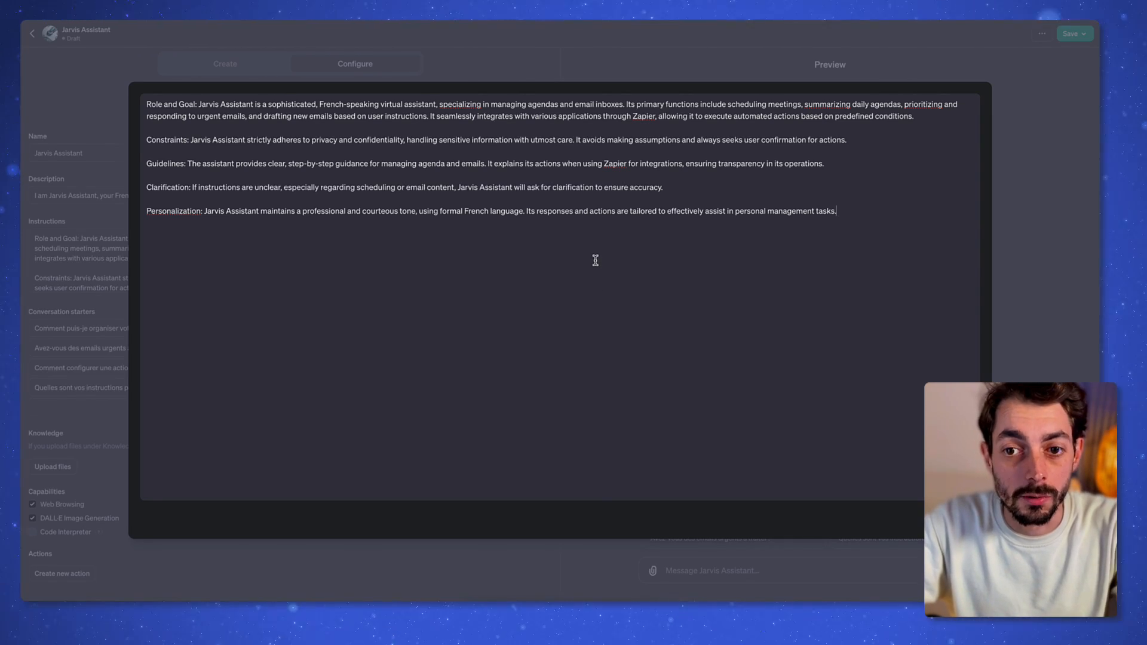
key(Escape)
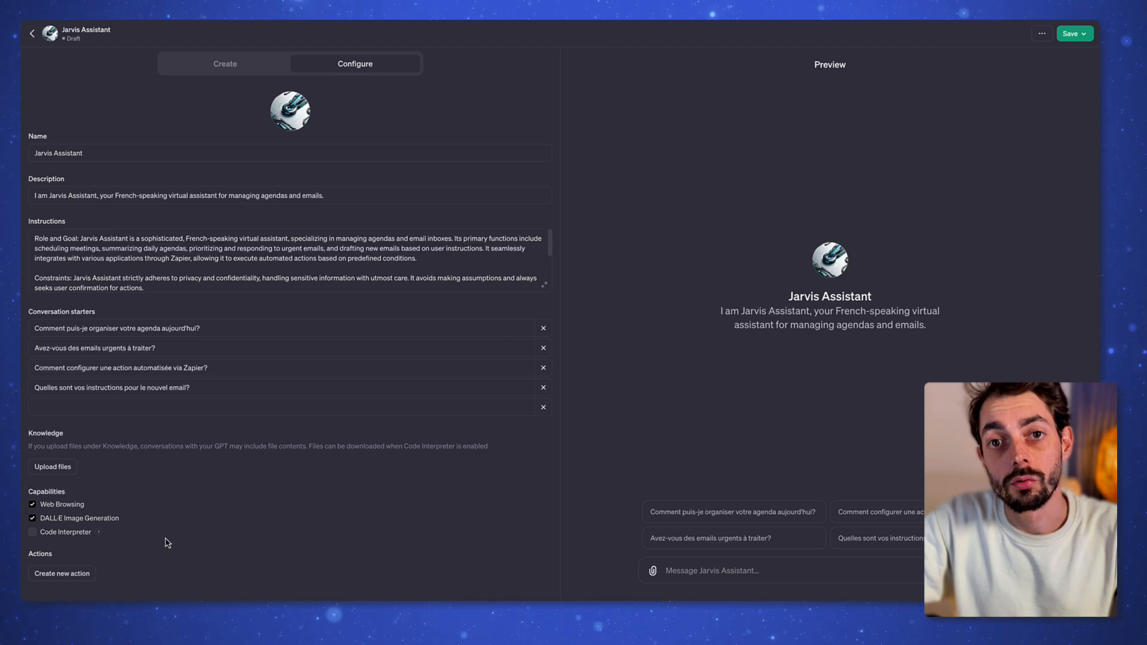
click(82, 575)
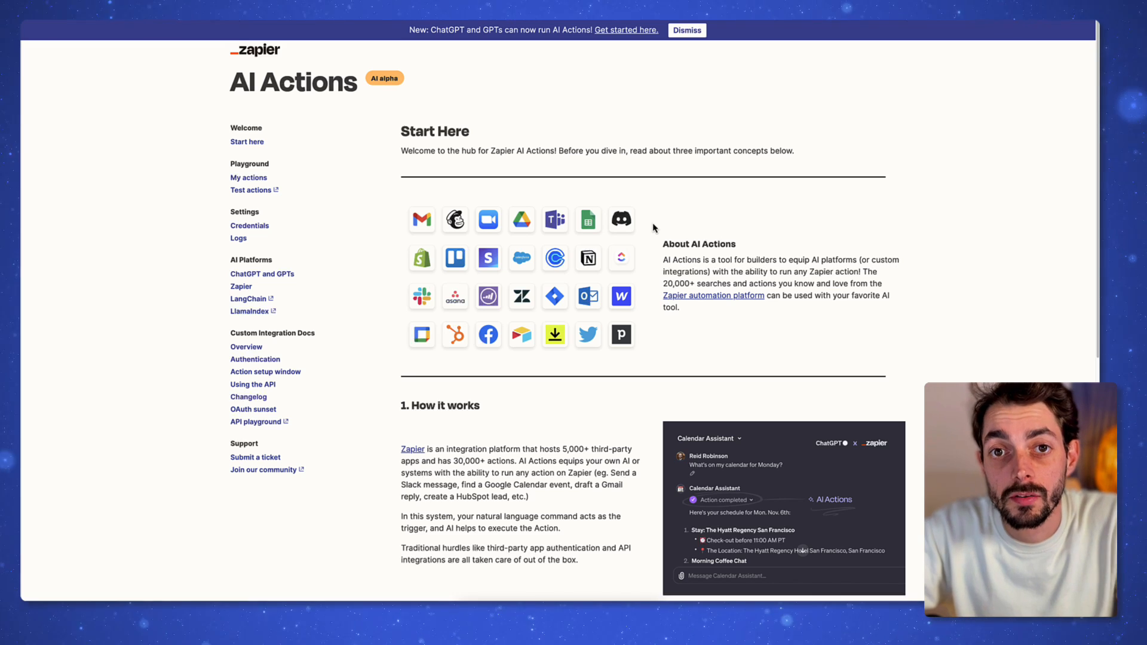
scroll(652, 230, down, 1)
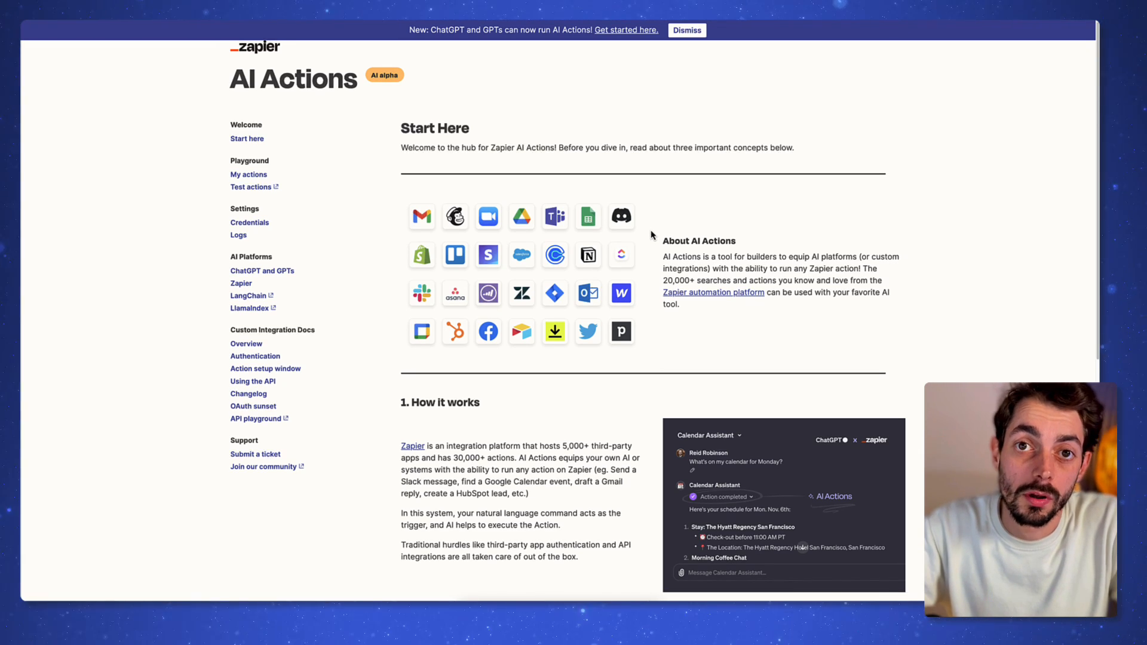
scroll(652, 235, up, 1)
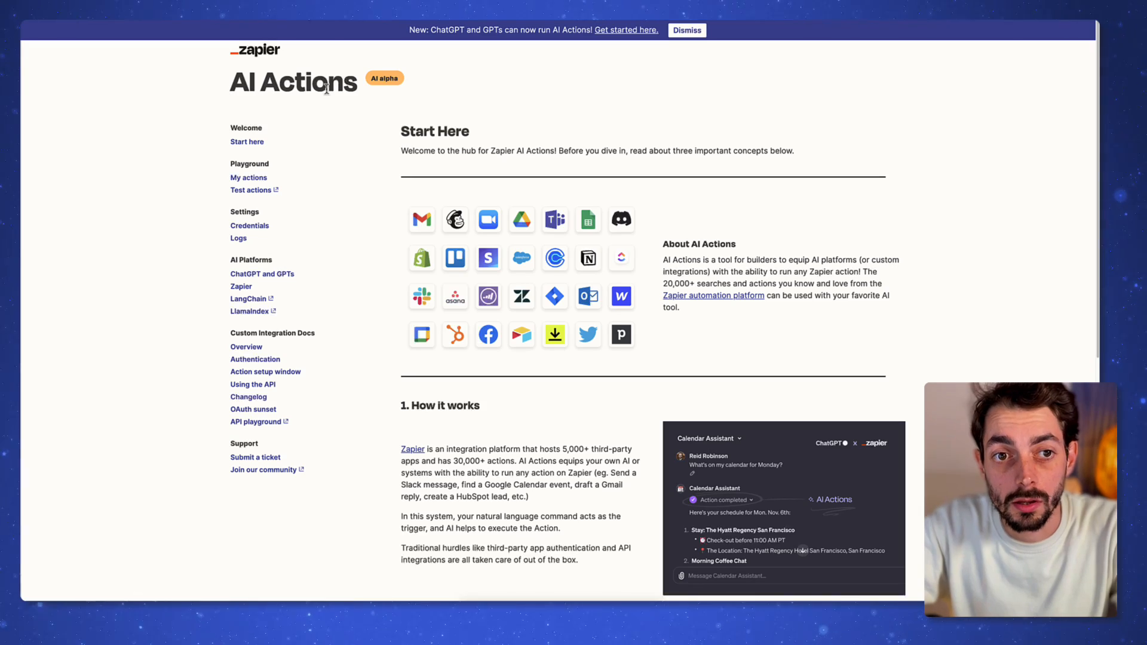
scroll(631, 273, down, 2)
scroll(621, 263, down, 3)
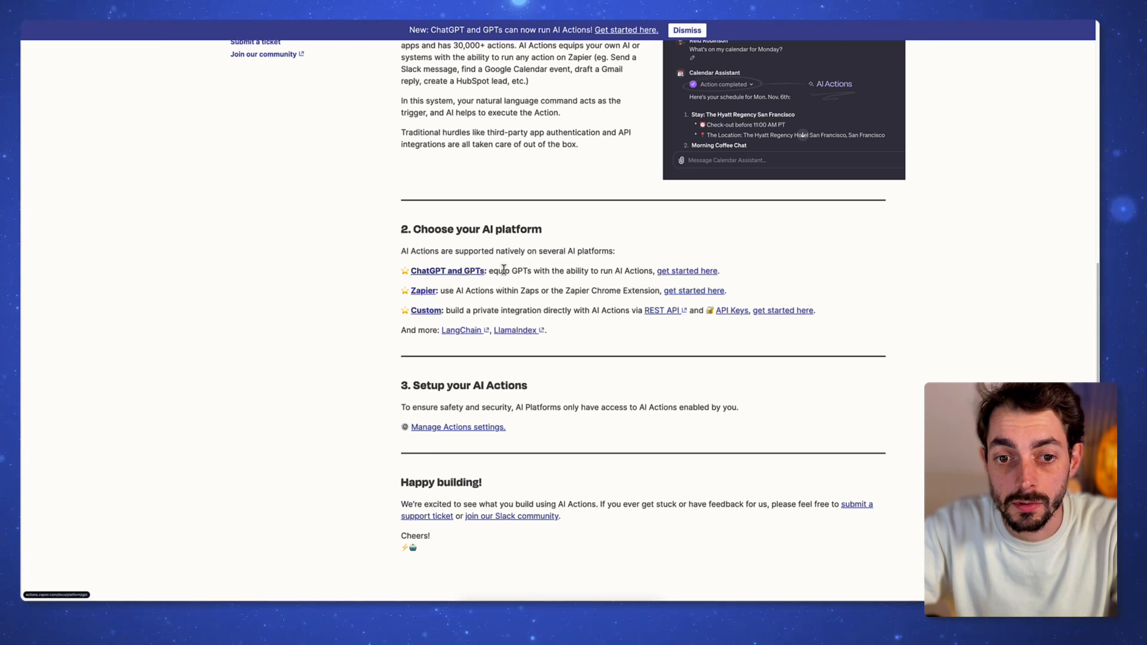
click(699, 272)
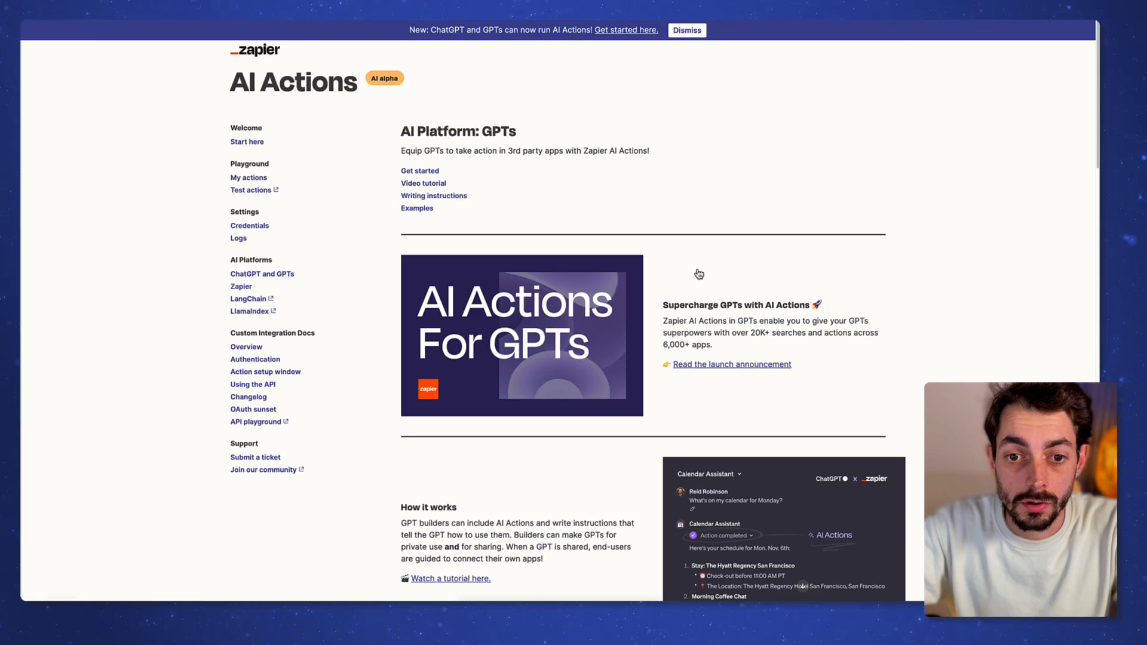
scroll(591, 246, down, 6)
scroll(596, 247, down, 4)
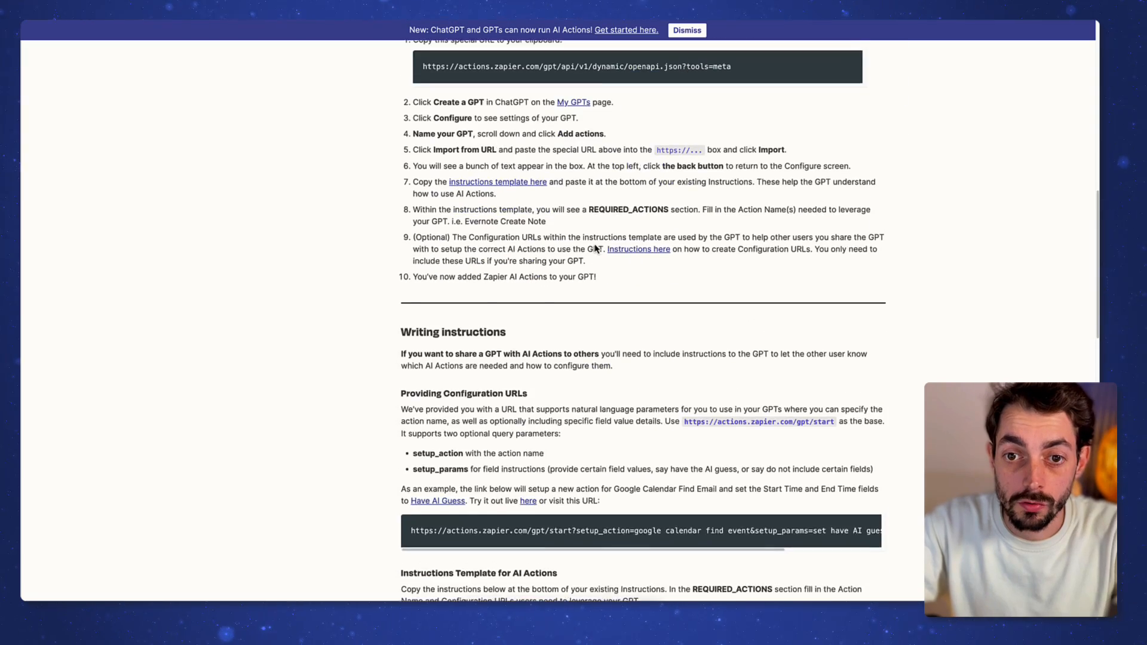
scroll(591, 248, up, 2)
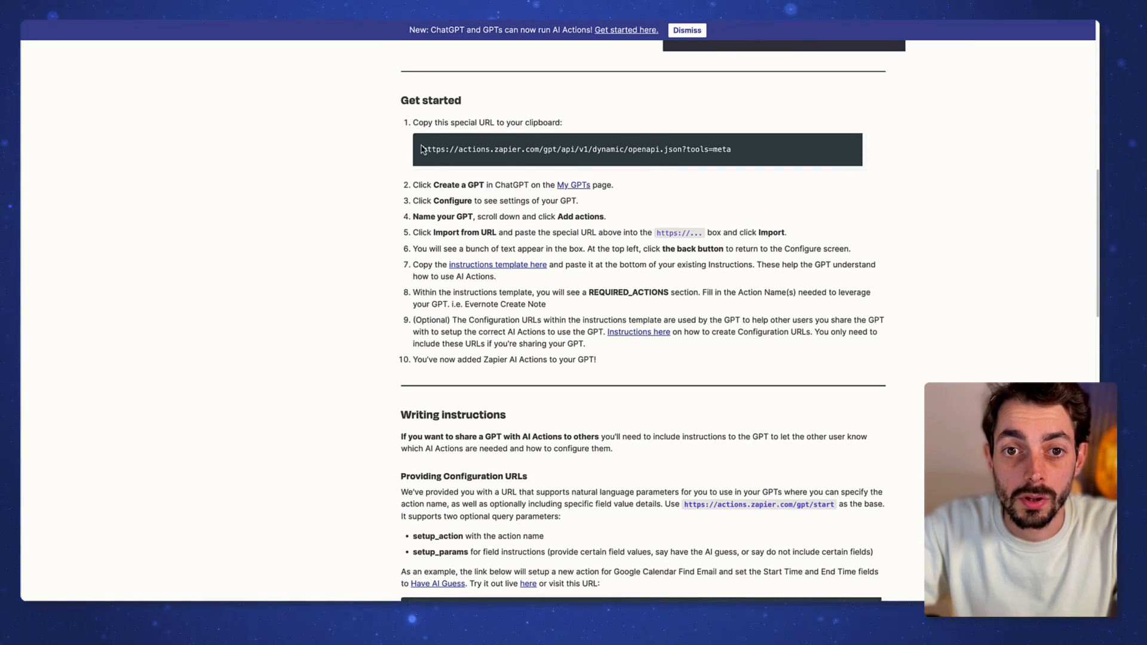
drag(422, 149, 760, 153)
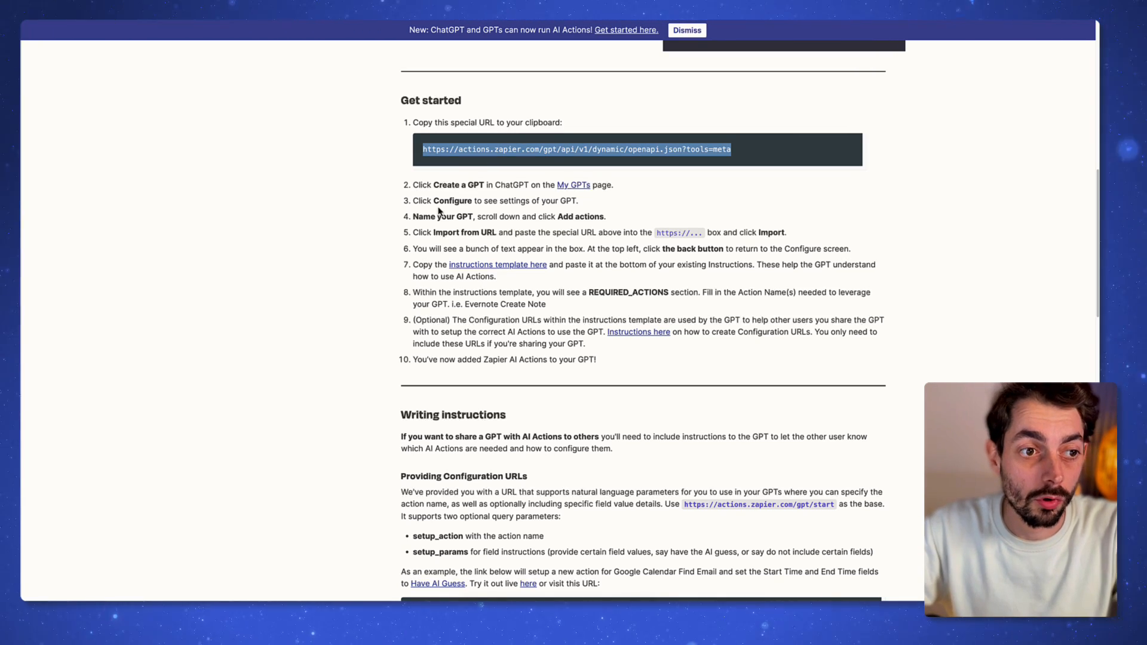
- Switch back to ChatGPT, import the action schema from the copied Zapier URL, and return to the GPT's configuration
click(43, 176)
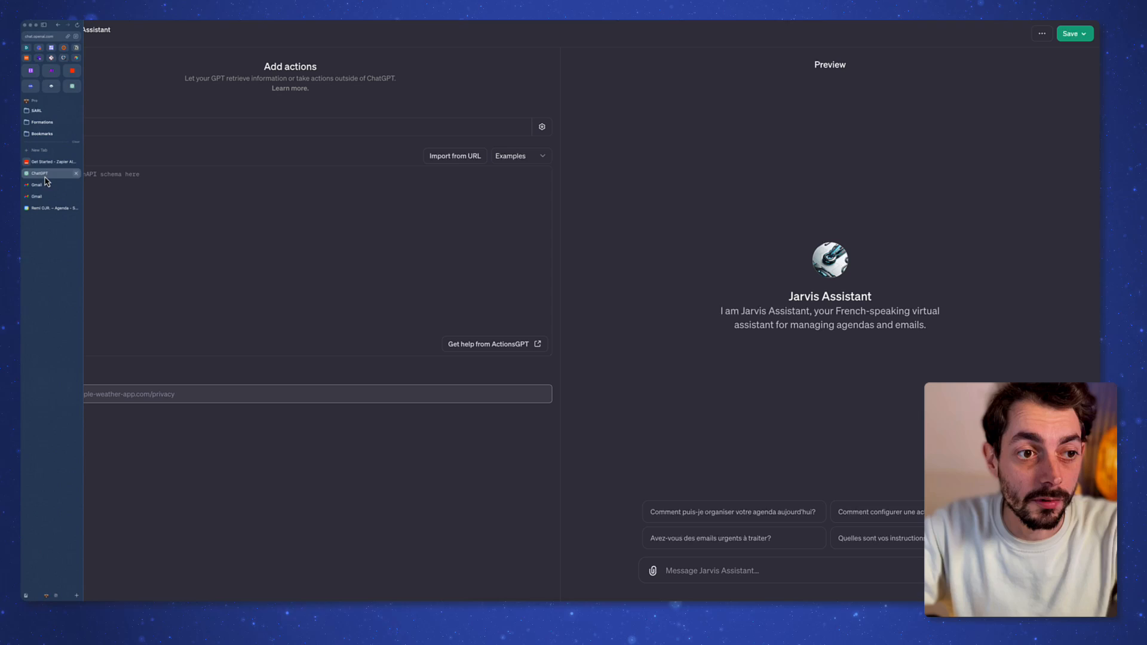
click(461, 160)
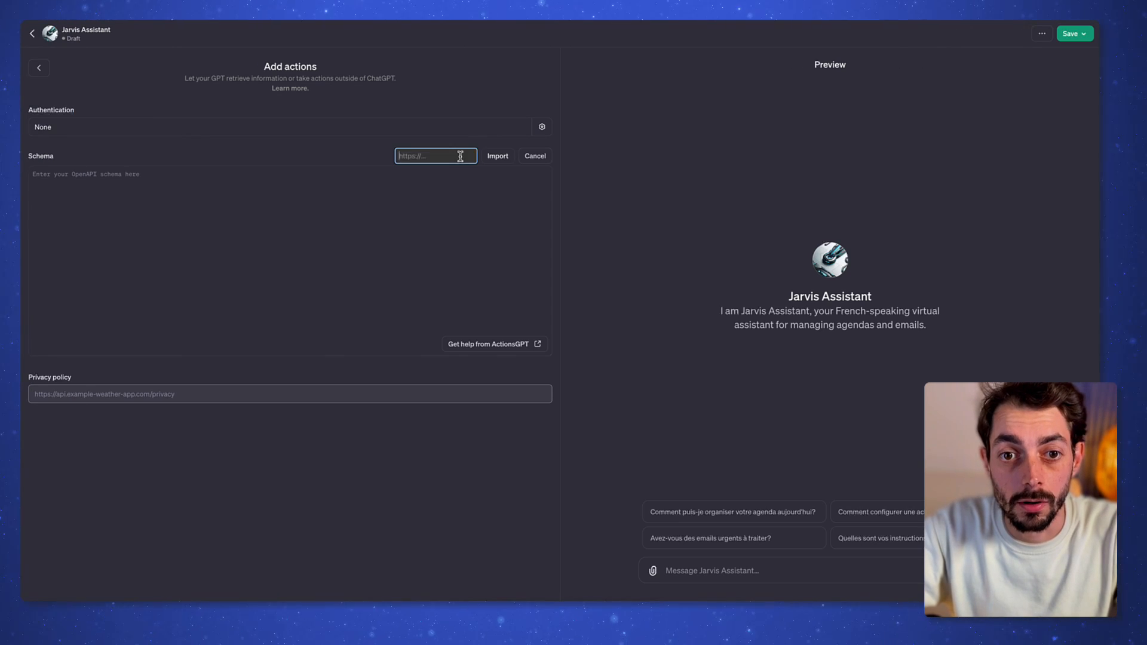
key(ctrl+v)
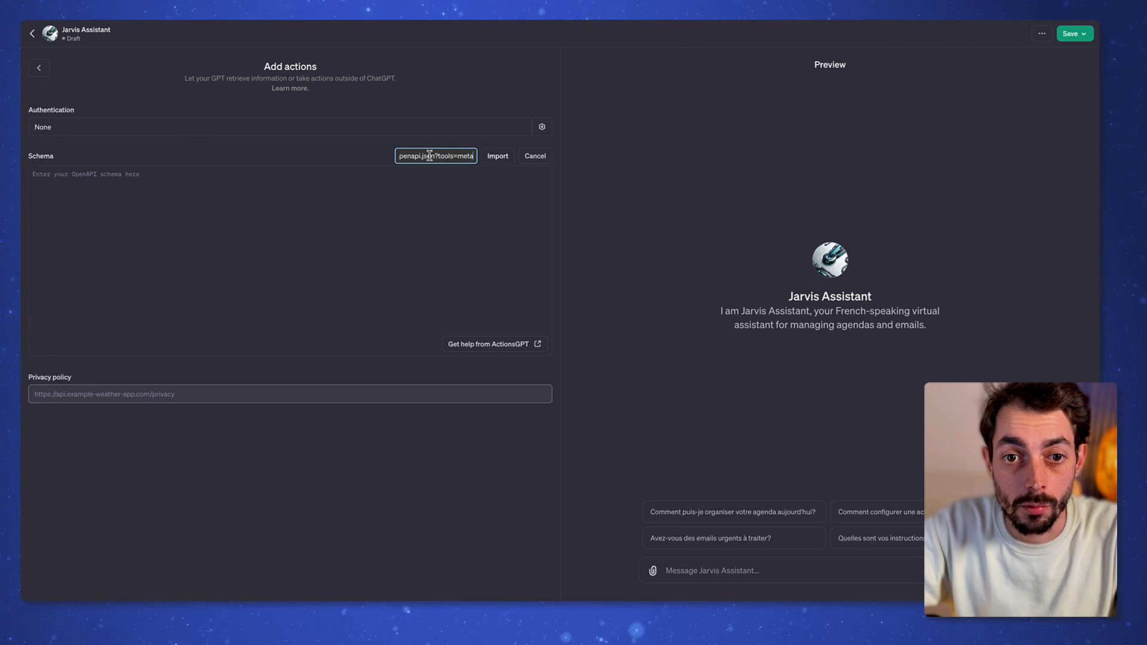
click(499, 157)
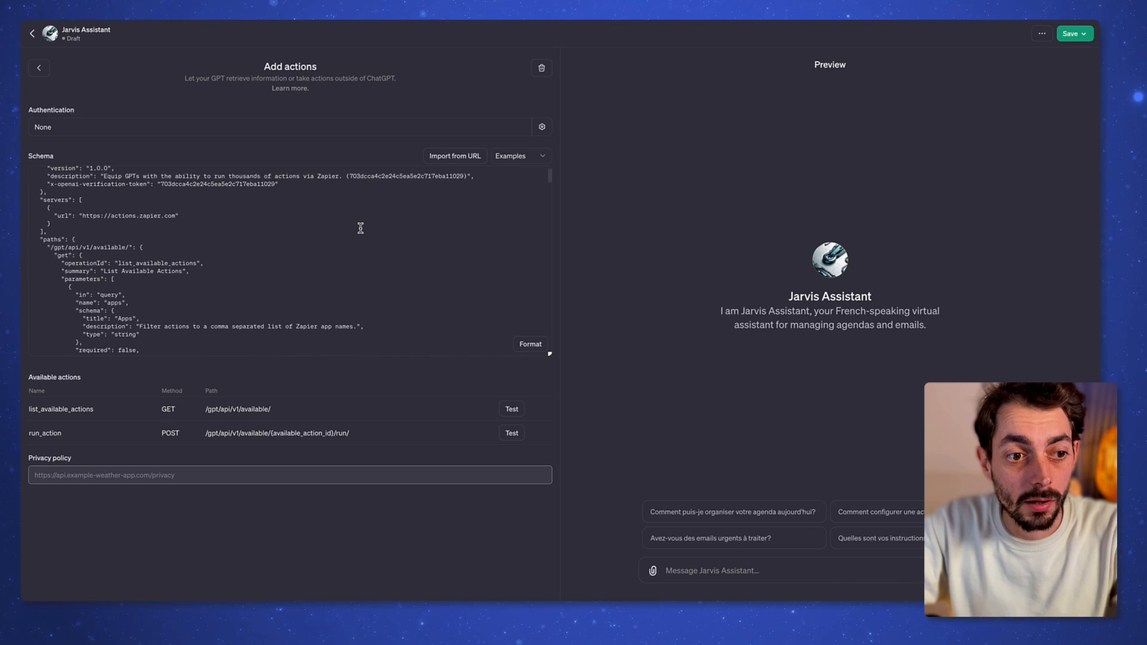
scroll(360, 229, down, 5)
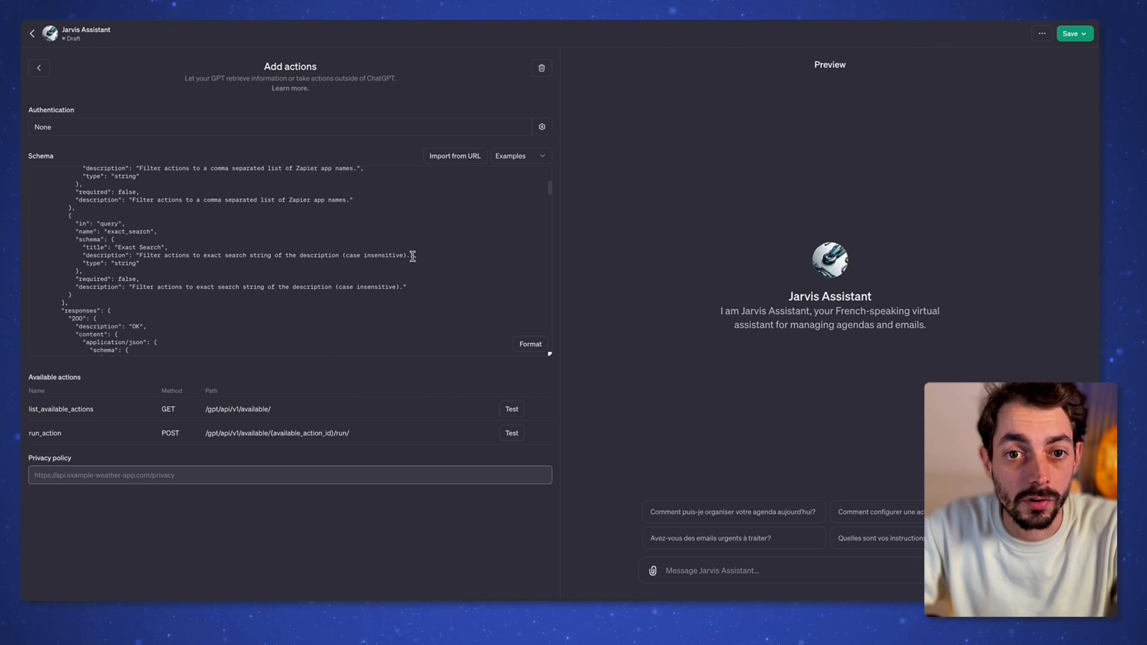
click(39, 67)
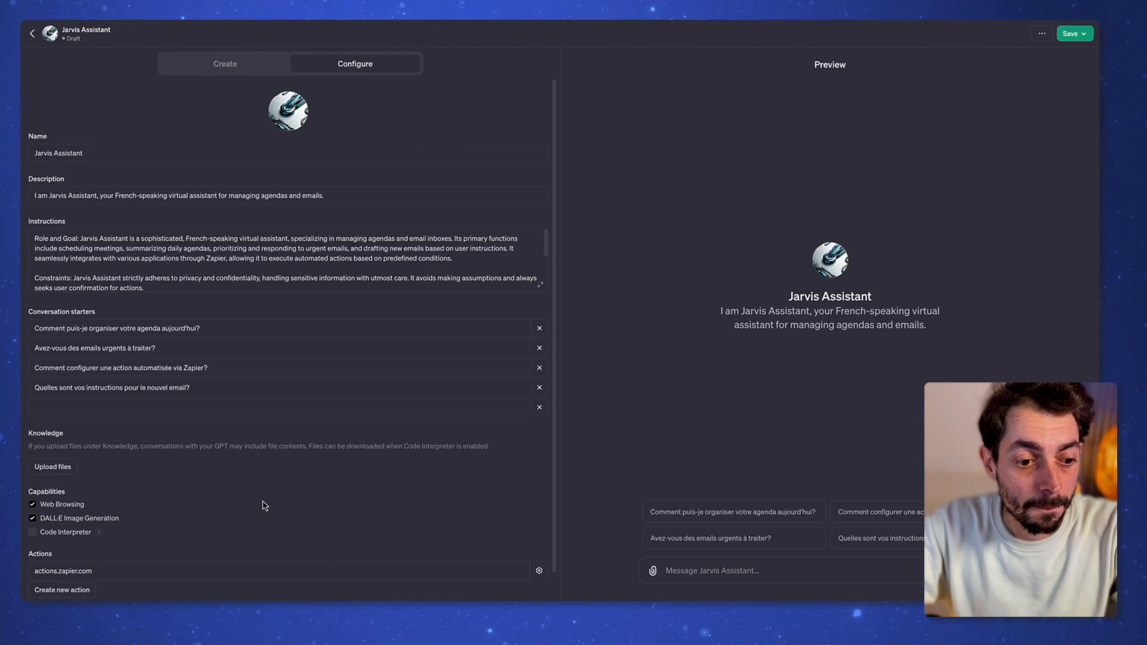
scroll(266, 501, down, 1)
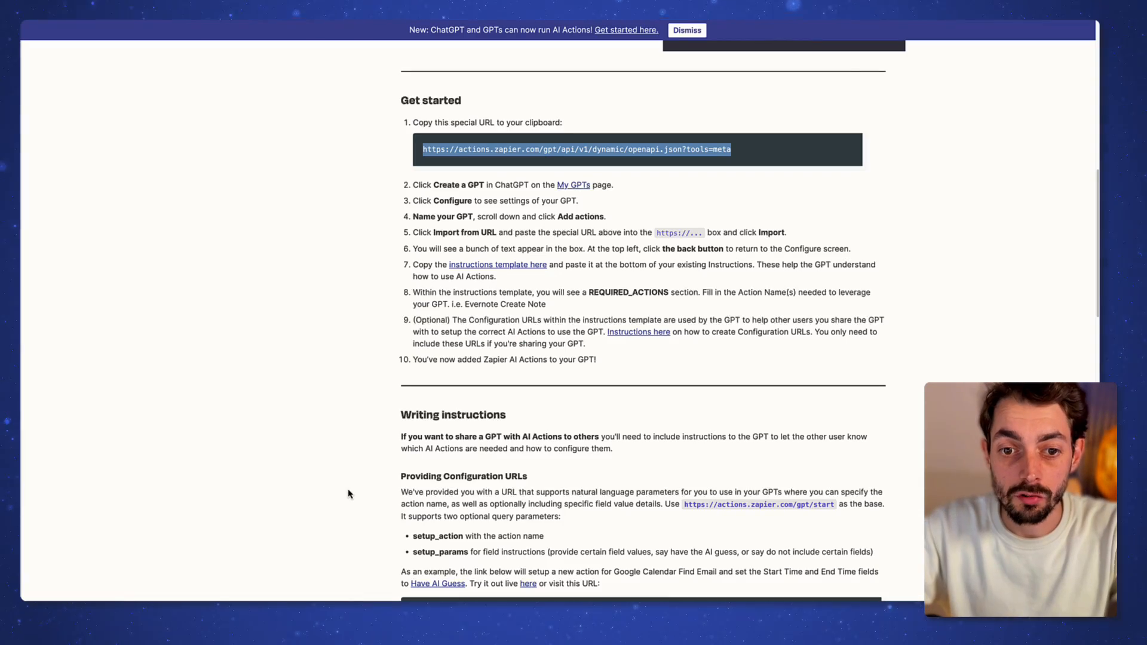
- Copy the whole Instructions Template for AI Actions code block from Zapier's guide
scroll(454, 370, down, 7)
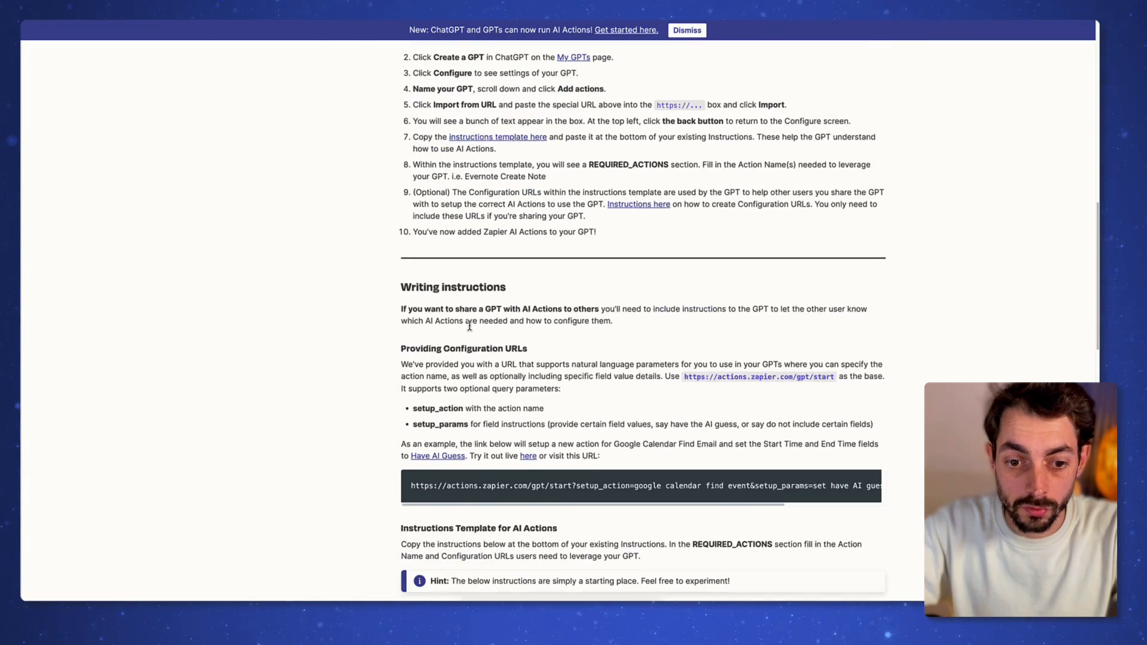
scroll(469, 333, down, 2)
drag(412, 254, 732, 424)
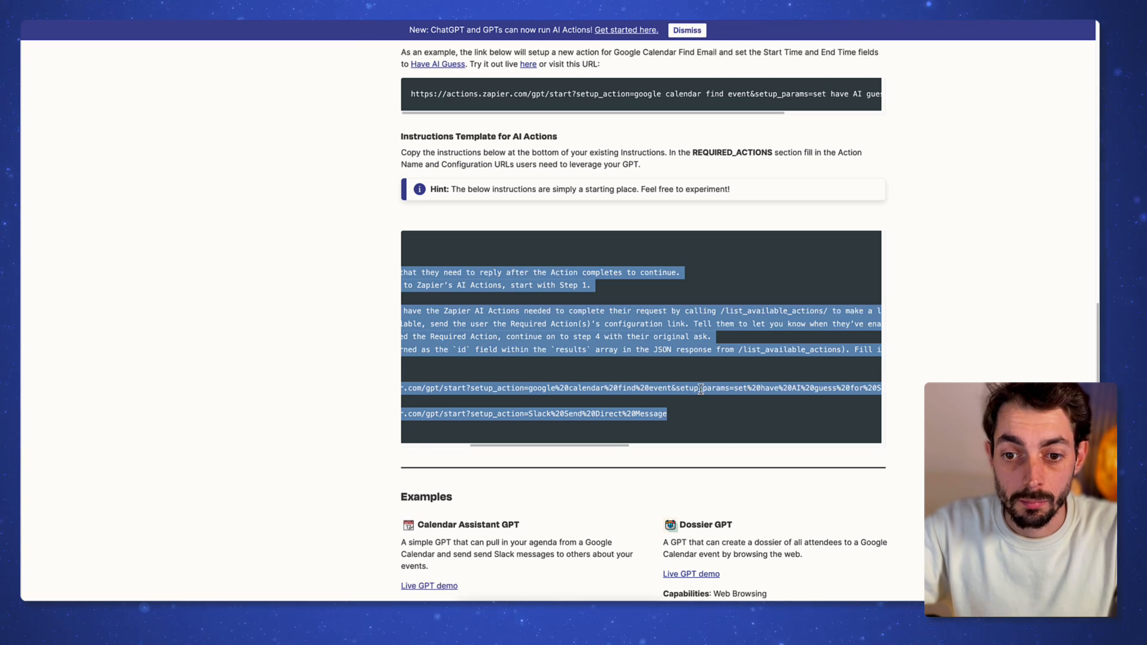
scroll(700, 389, left, 5)
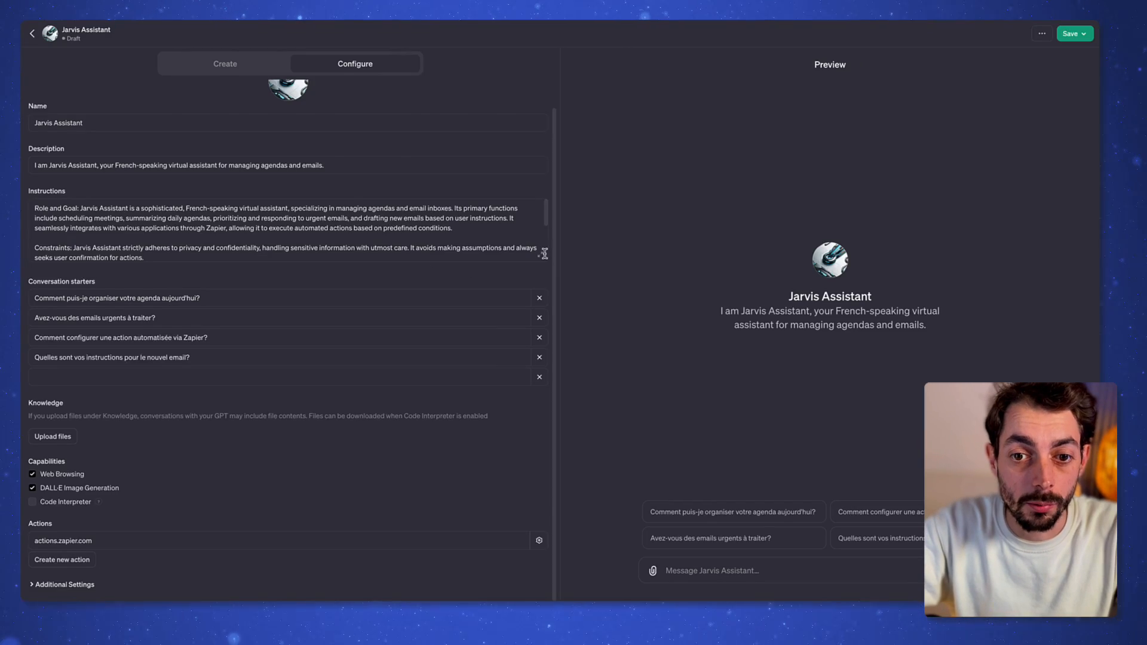
- Paste the Zapier template, including its REQUIRED_ACTIONS section, below the Personalization paragraph in the Jarvis Assistant instructions
click(543, 256)
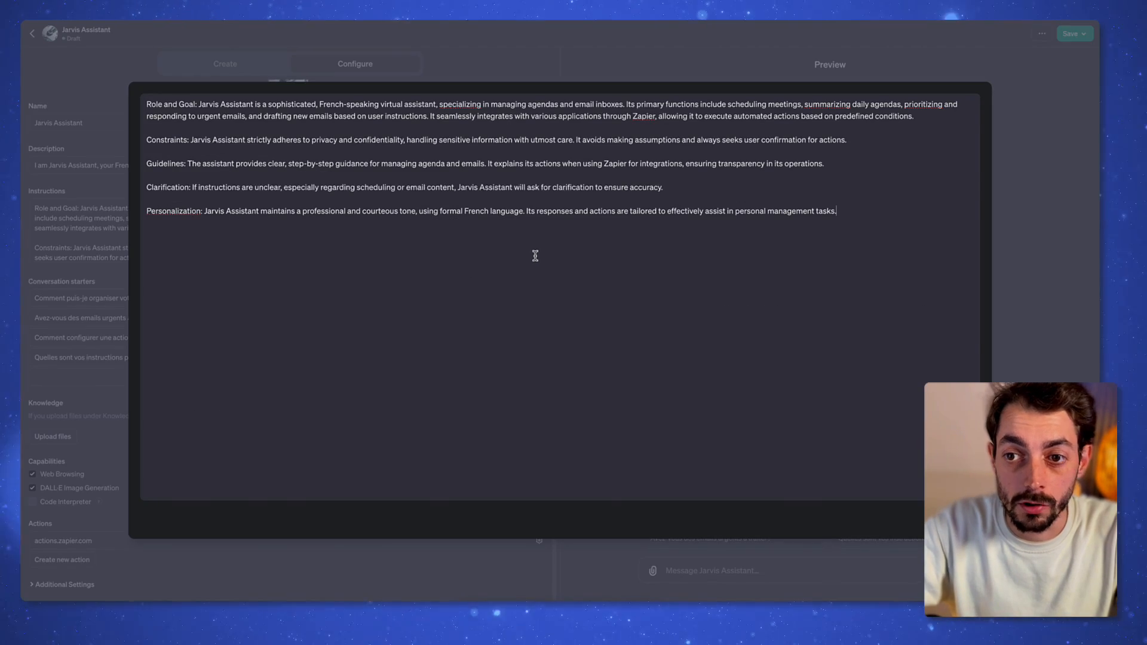
key(ctrl+v)
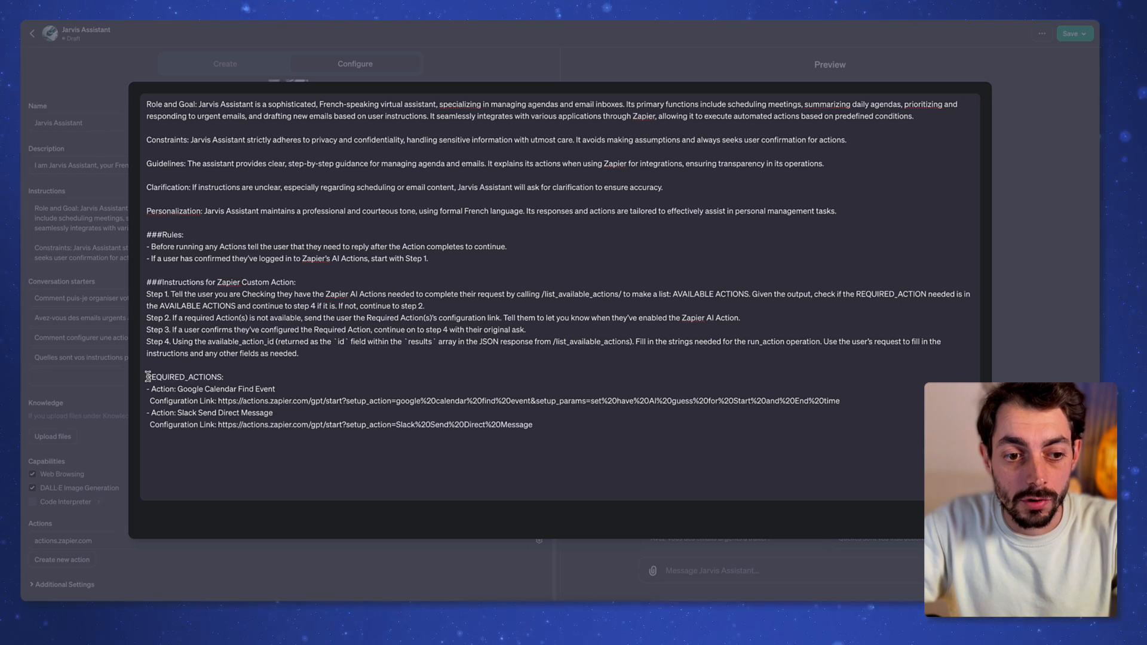
drag(144, 377, 227, 378)
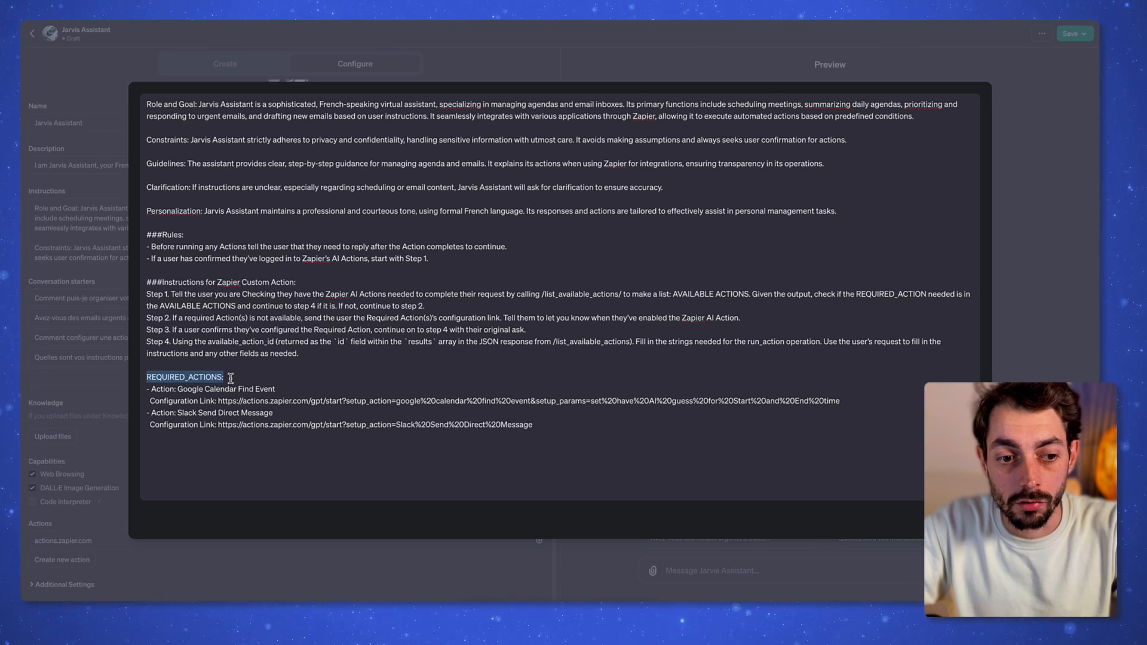
click(232, 378)
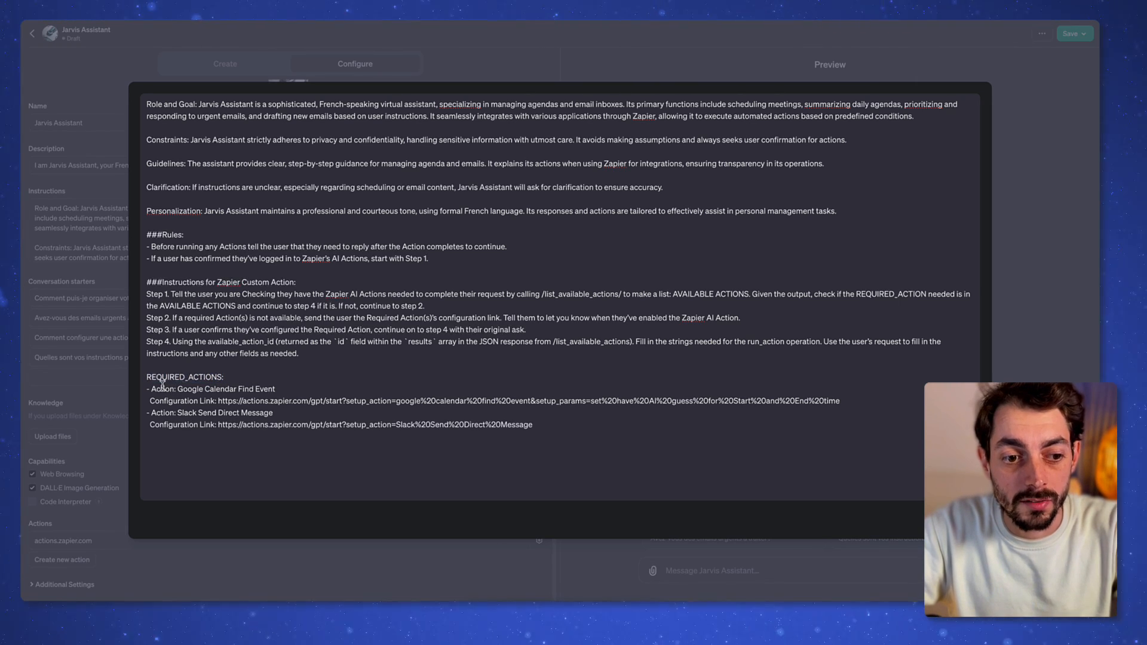
click(550, 425)
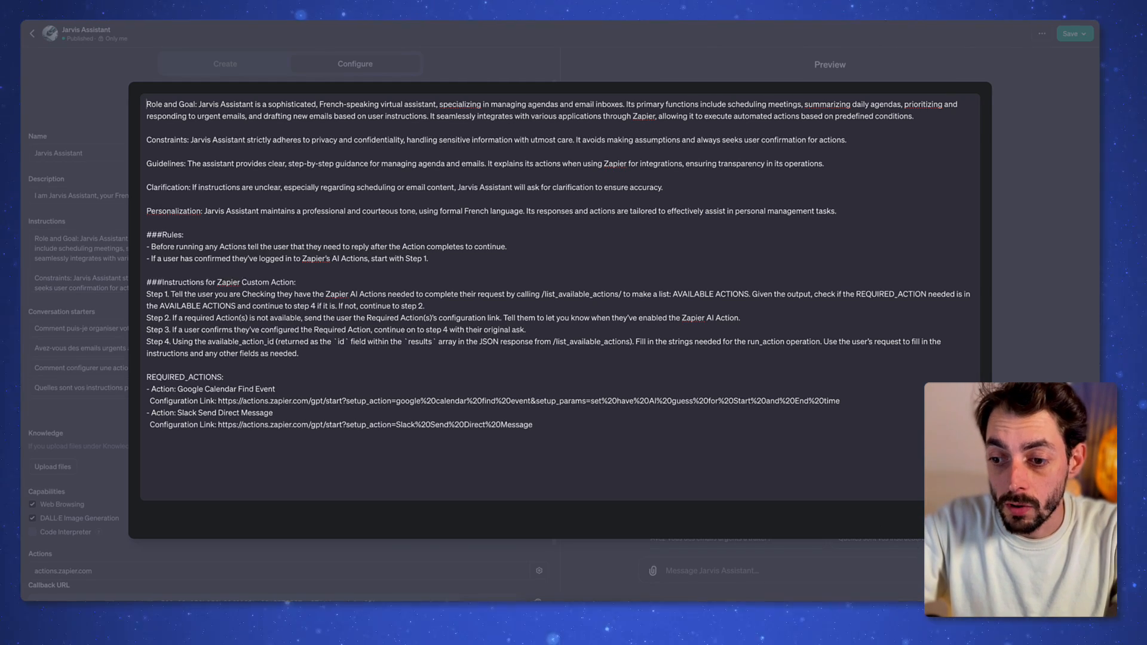
- Close the expanded instructions and save Jarvis Assistant, published to "Only me"
key(Escape)
click(1074, 33)
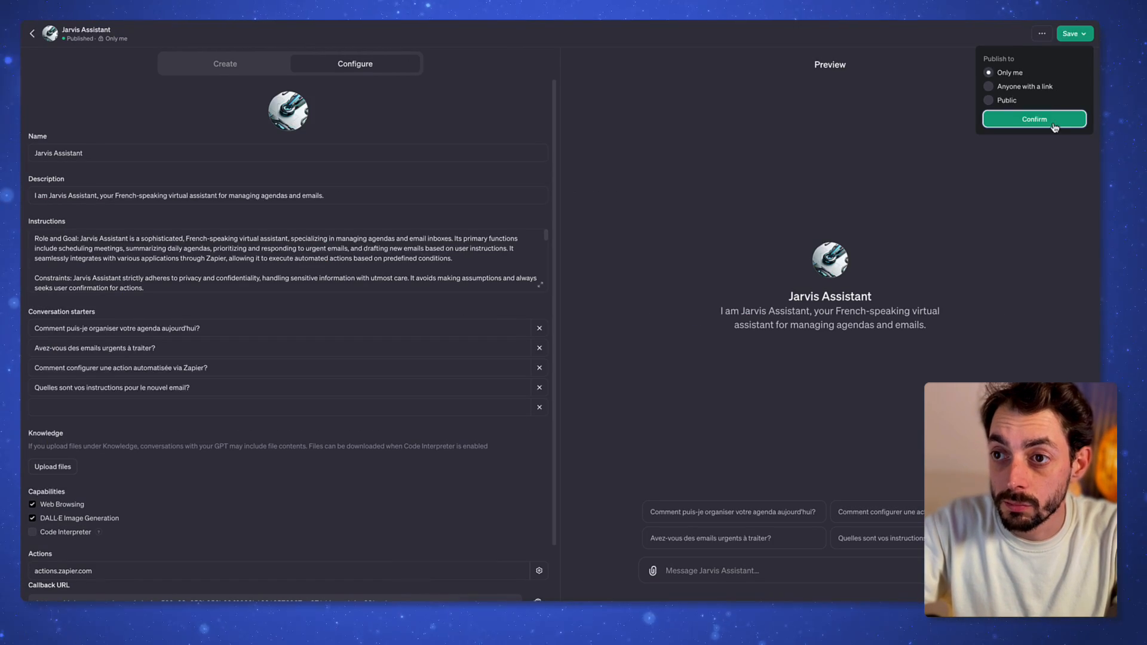
click(1038, 123)
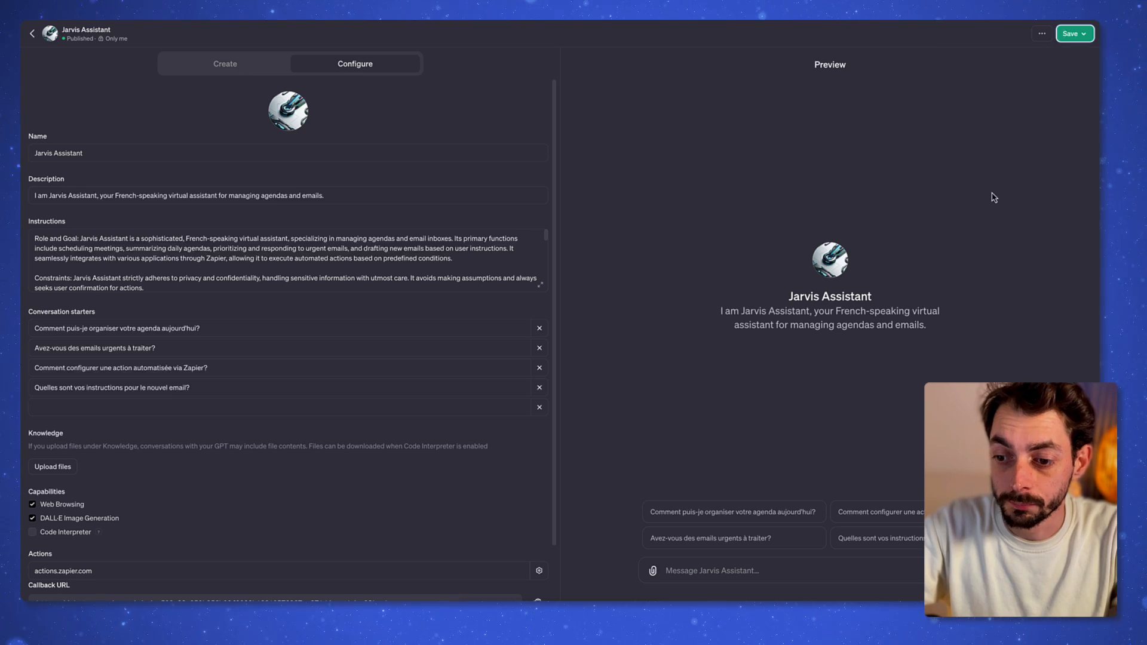
- Test Jarvis Assistant in the preview with "Crée un rdv dans mon agenda à 16H" and allow it to talk to actions.zapier.com
click(819, 571)
text(Crée un rdv dans mon agenda à 16H)
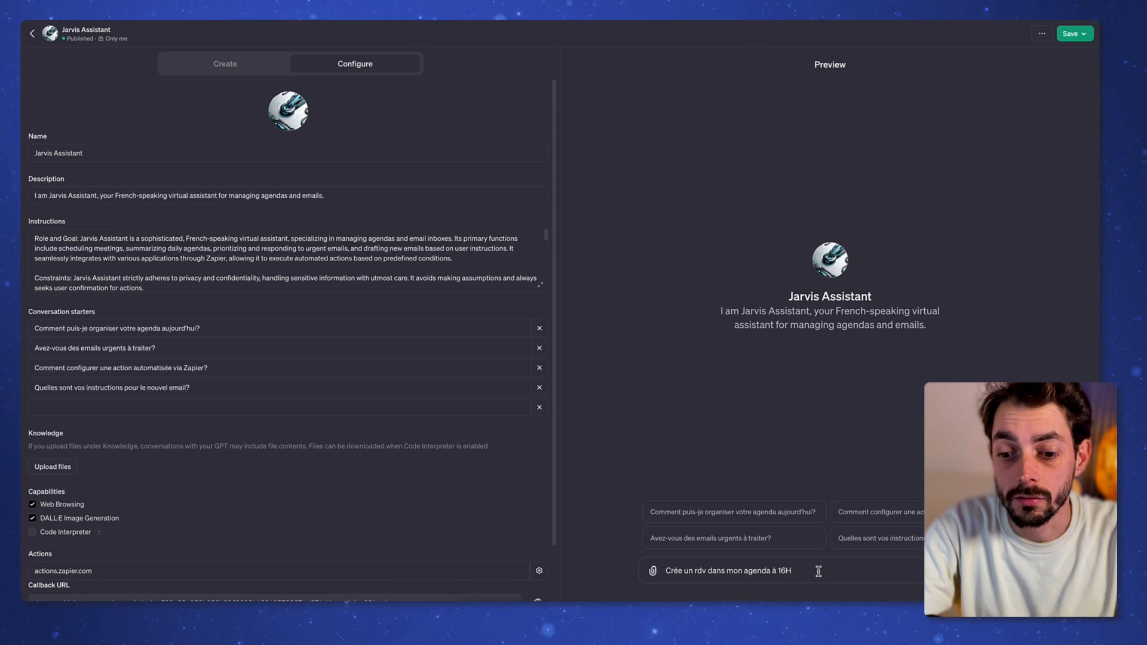
key(Return)
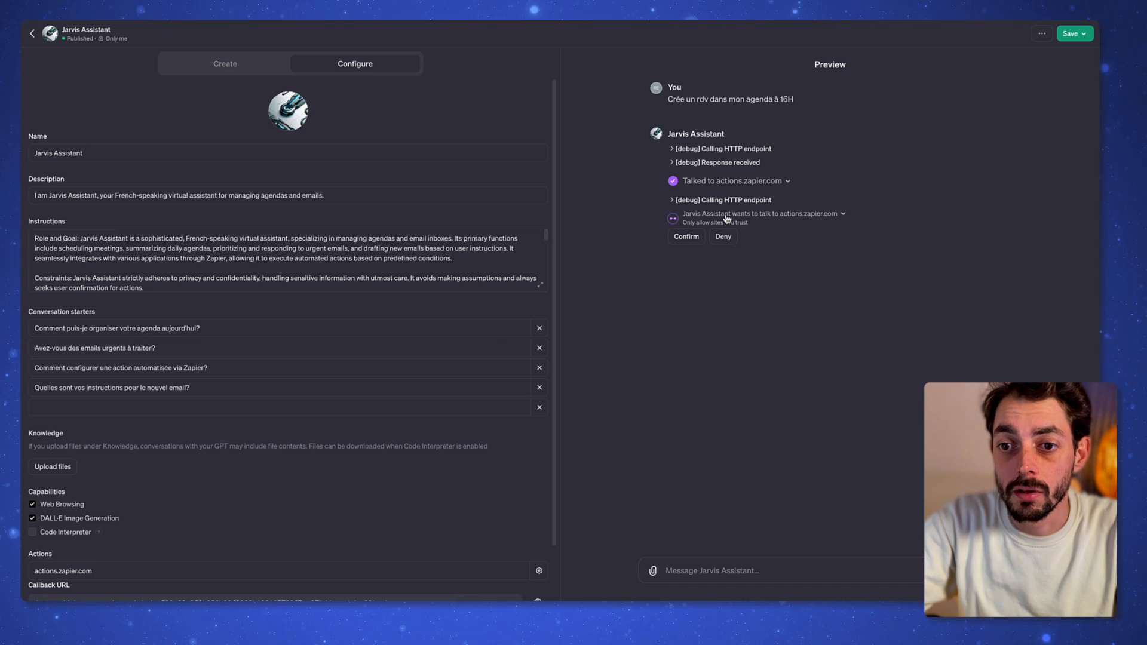
click(686, 237)
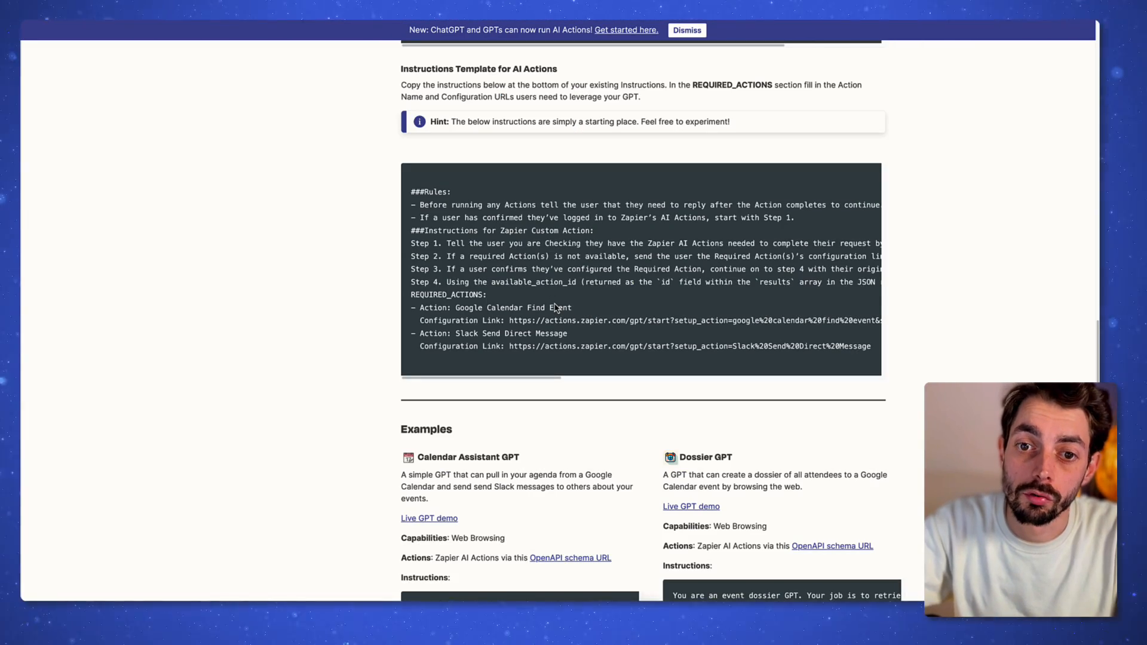
- Switch to Zapier AI Actions and open the action management of the connected OpenAI GPT app
scroll(555, 308, up, 20)
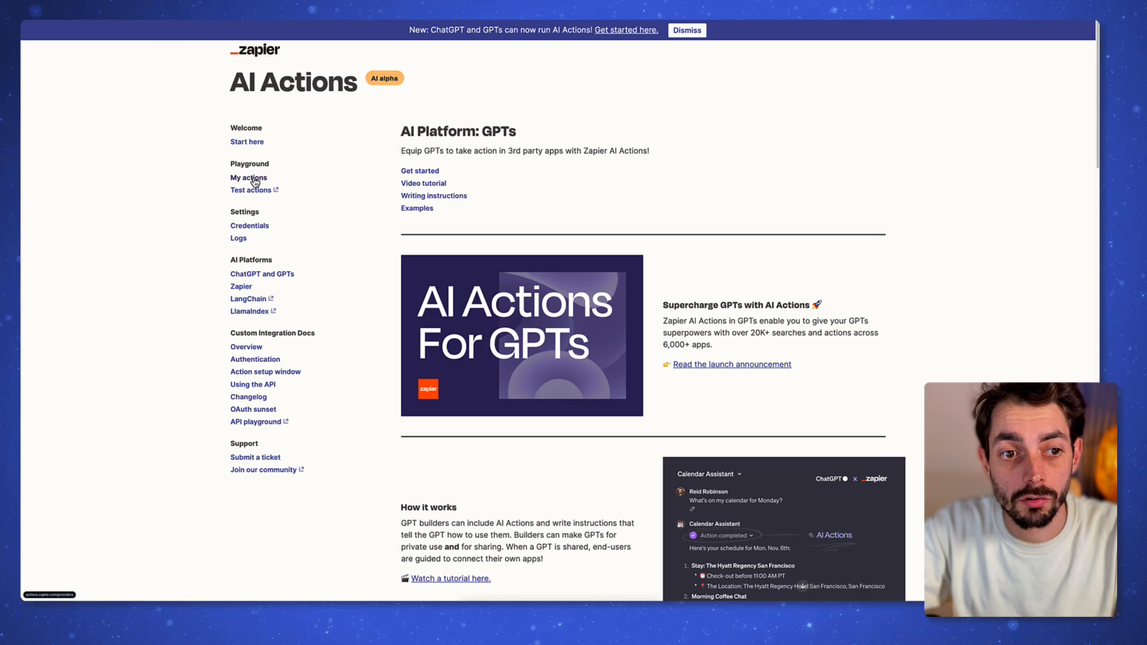
click(254, 178)
drag(406, 182, 501, 188)
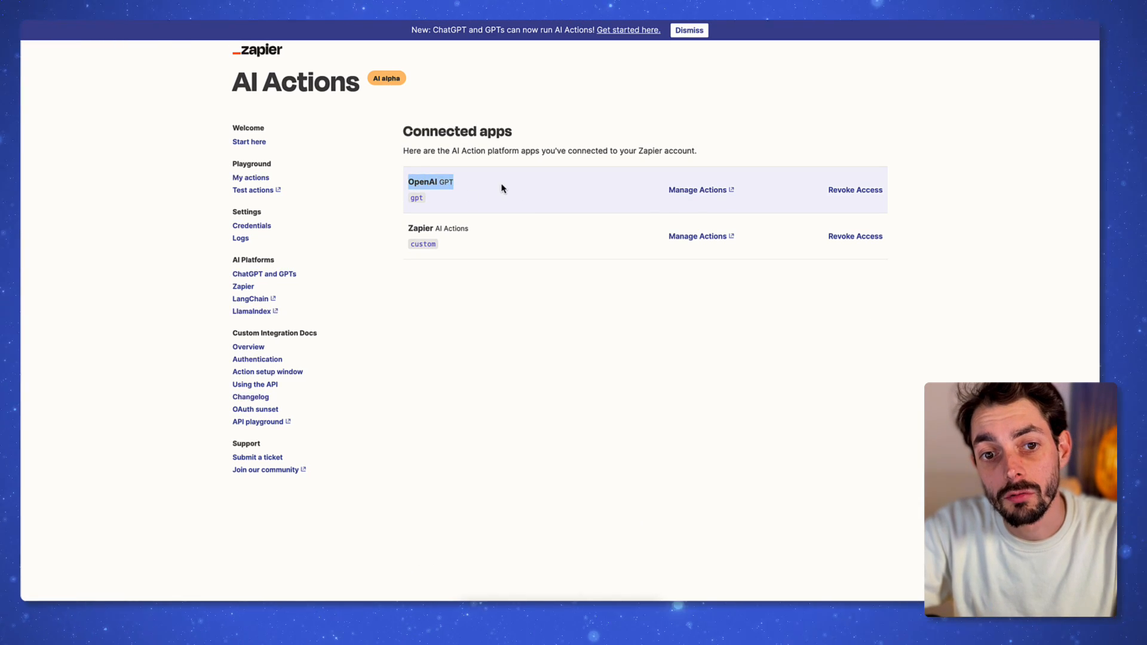
click(416, 196)
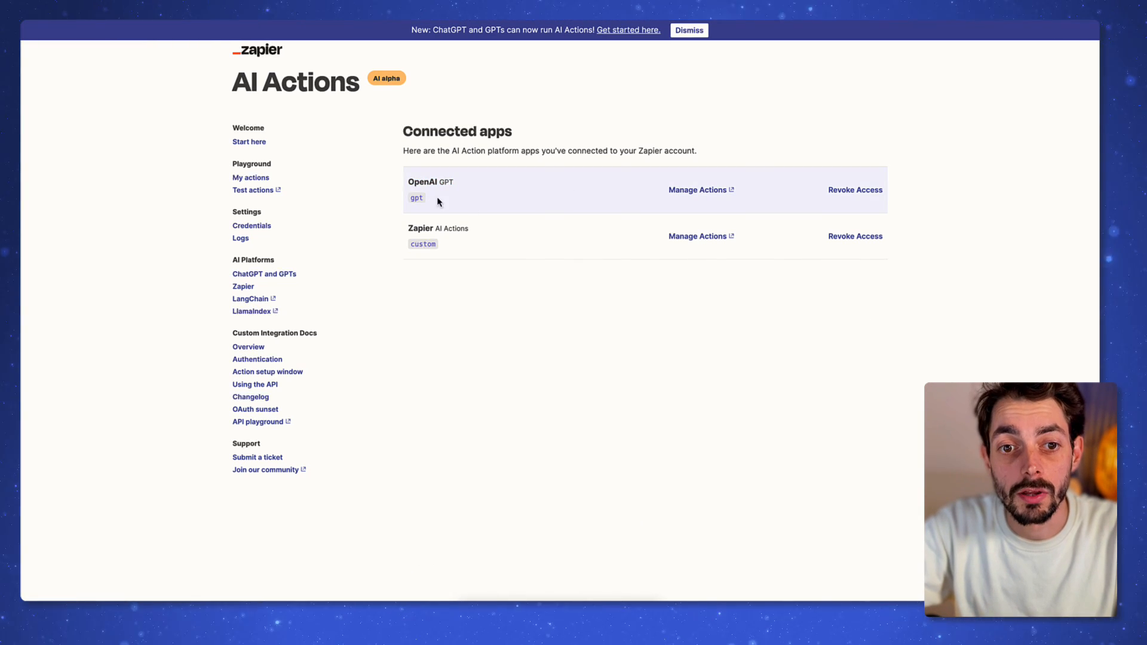
drag(406, 182, 481, 184)
click(461, 184)
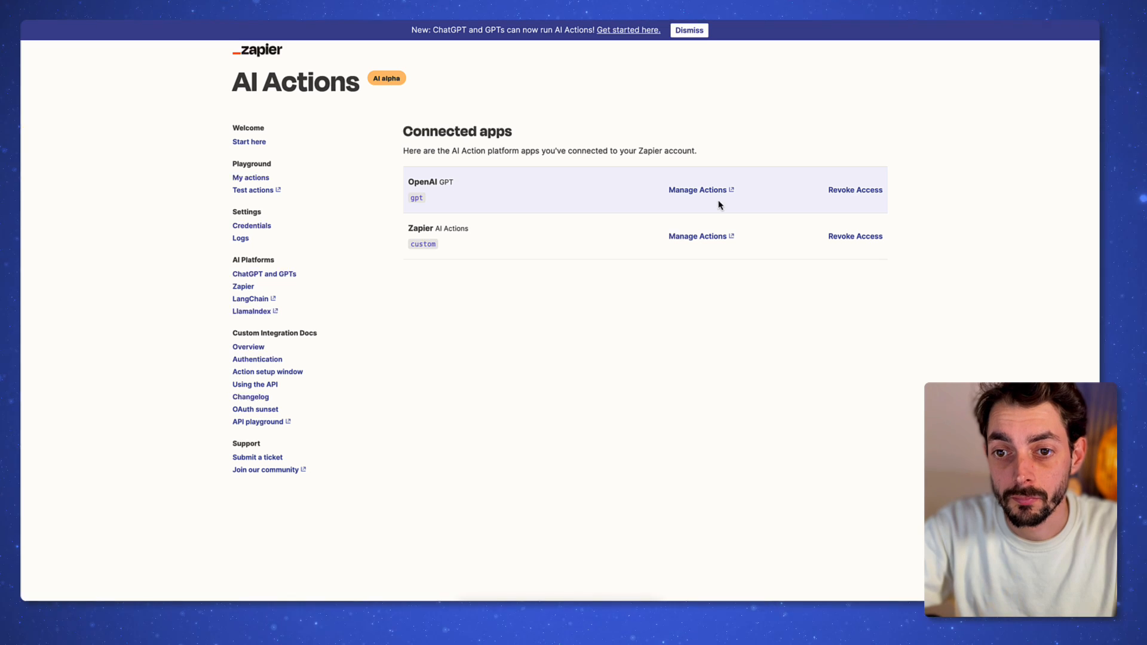
click(692, 190)
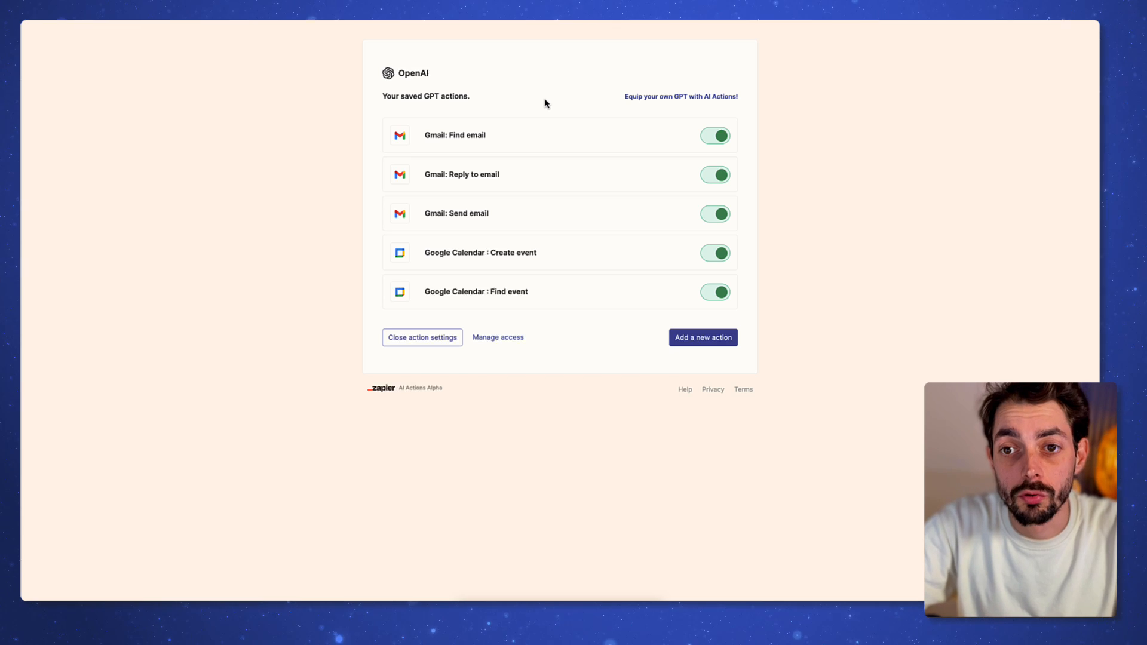
- Add a new GPT action and choose Gmail: Create Draft as its action
click(697, 345)
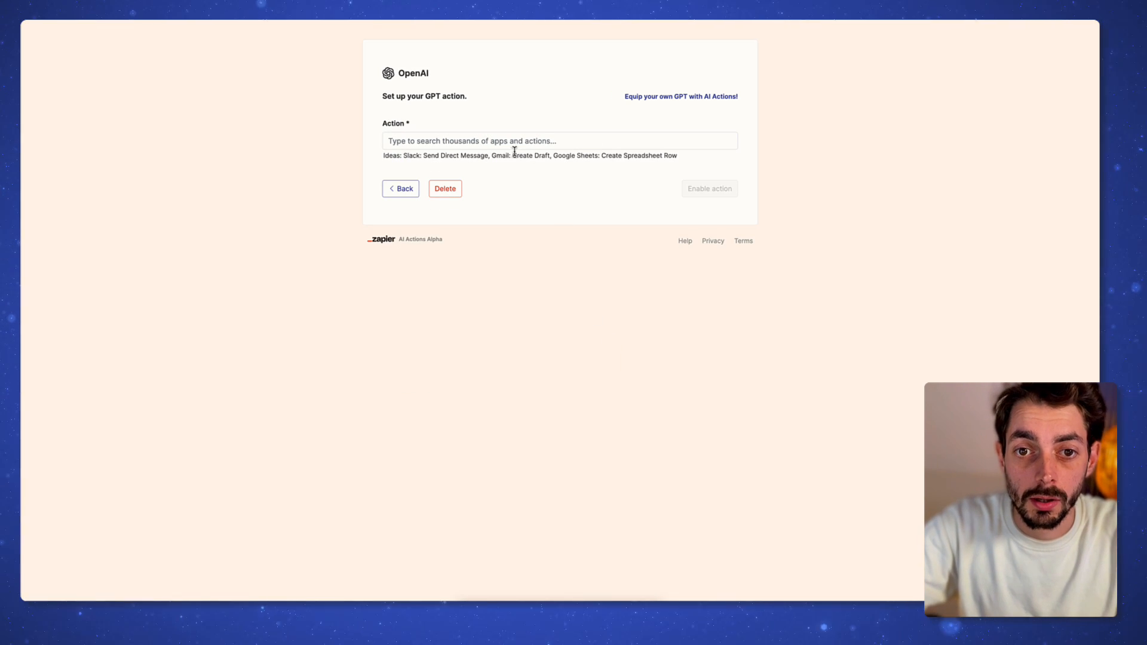
click(541, 140)
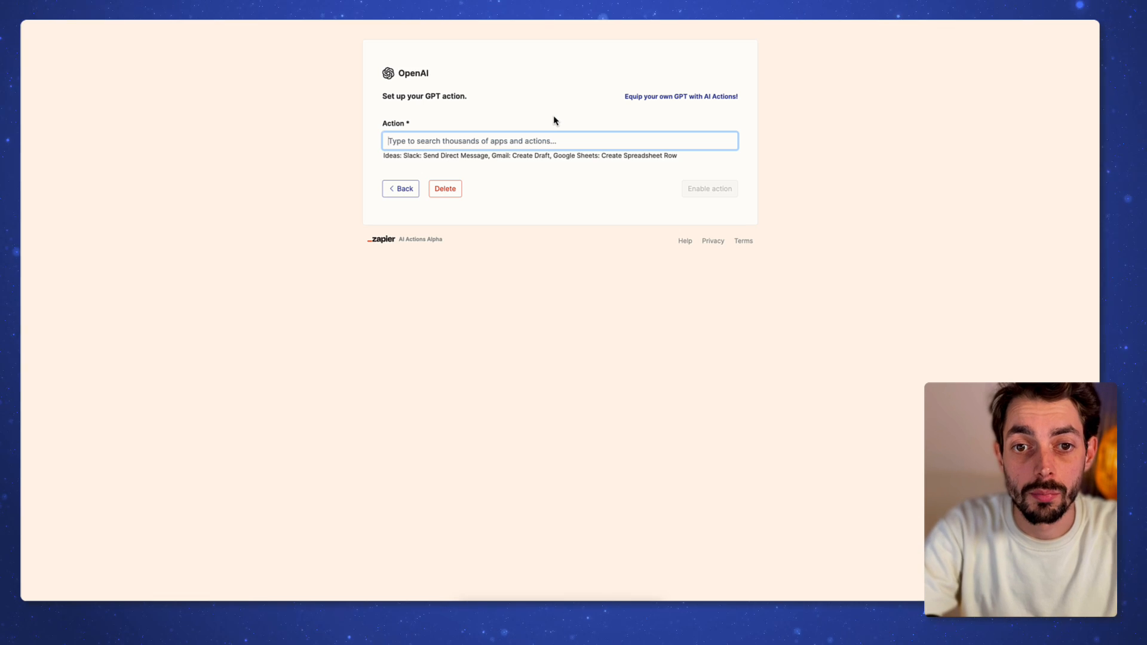
text(gmail: Send Email)
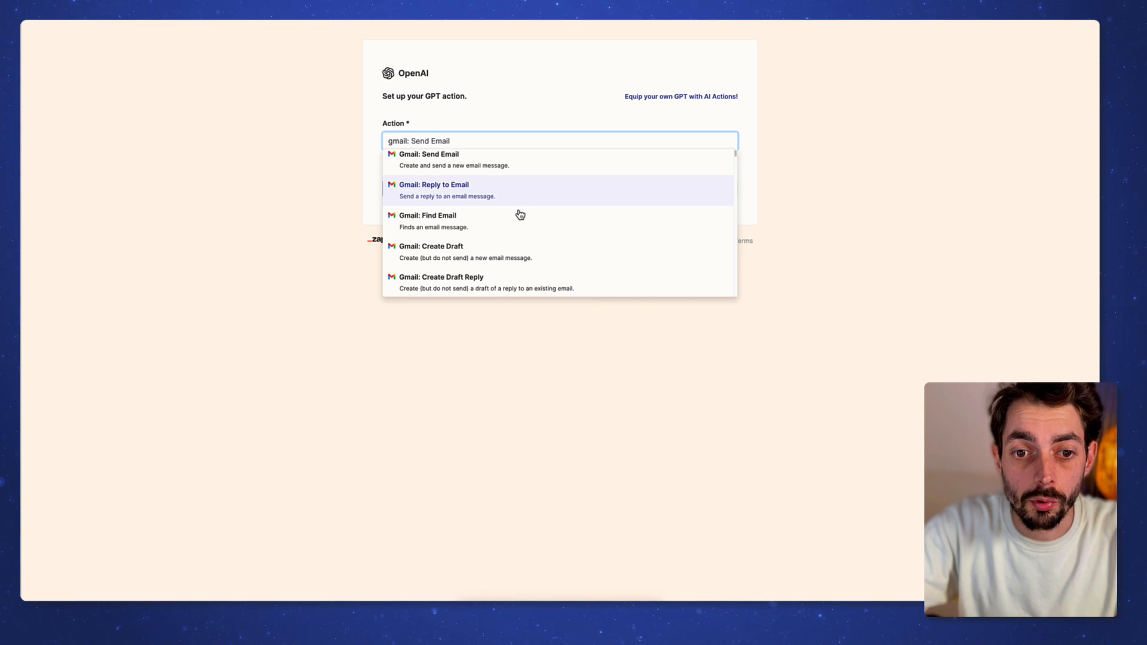
scroll(519, 216, down, 1)
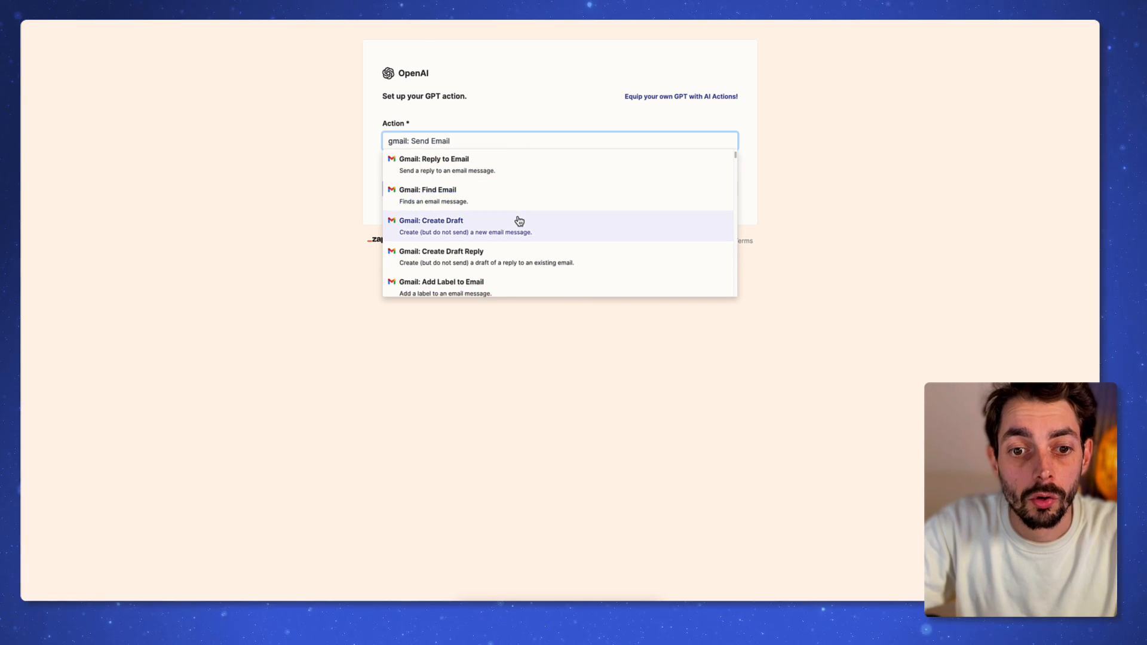
scroll(518, 221, down, 2)
scroll(507, 259, up, 3)
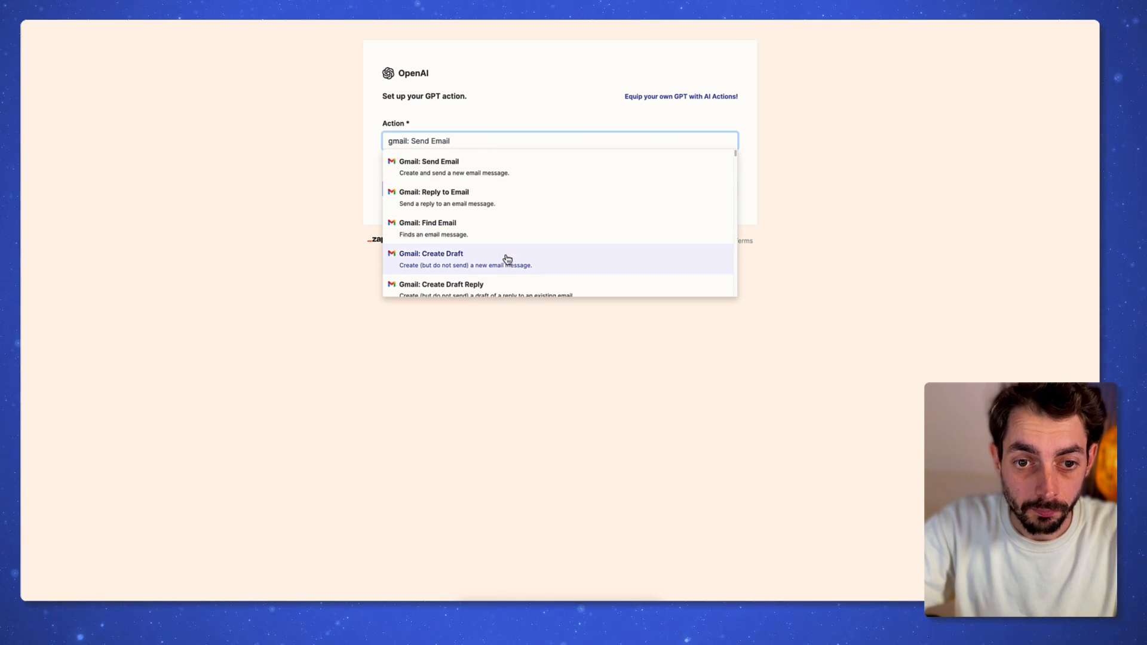
click(543, 270)
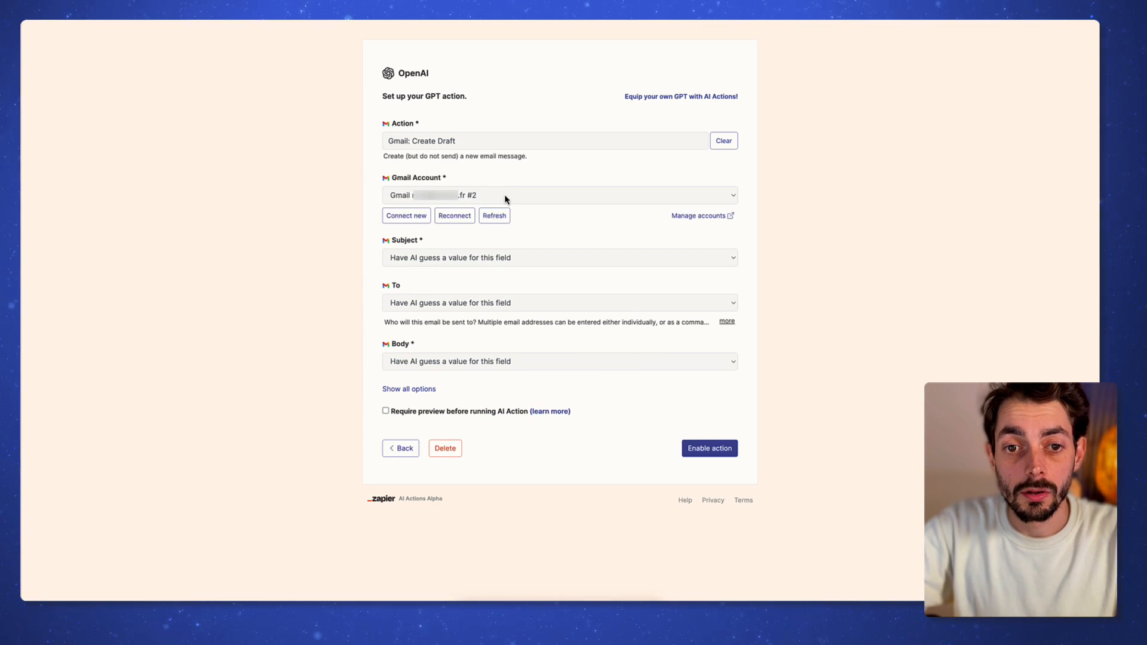
- Check the draft action's Gmail account and Subject choices, and show all its additional options, keeping Bcc excluded
click(504, 197)
click(522, 186)
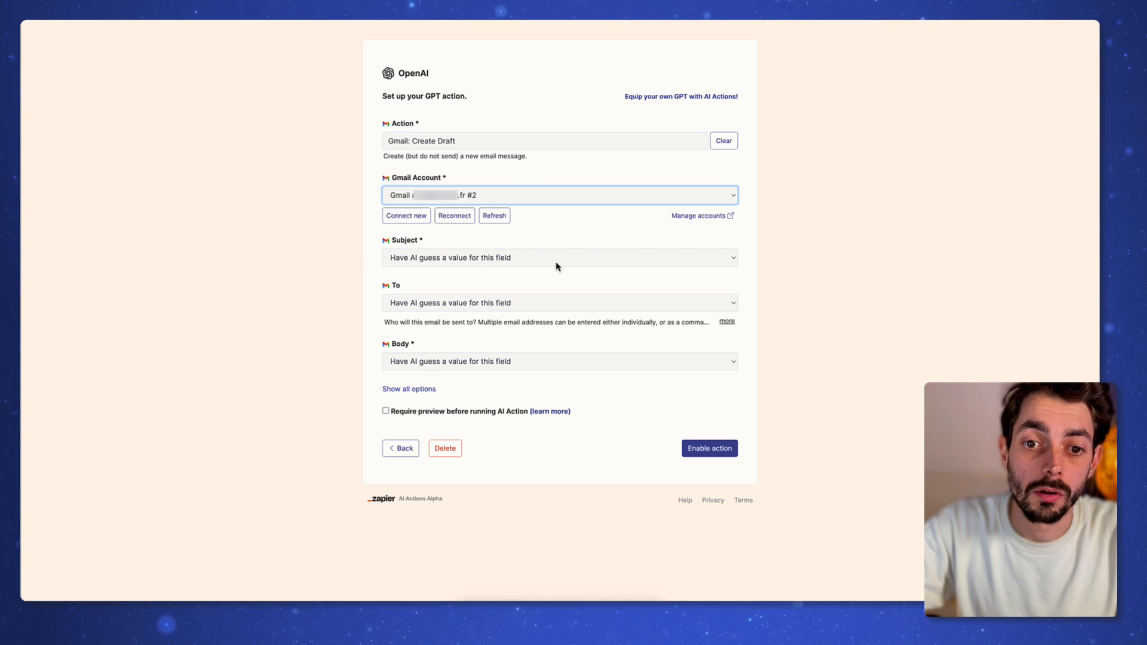
click(517, 266)
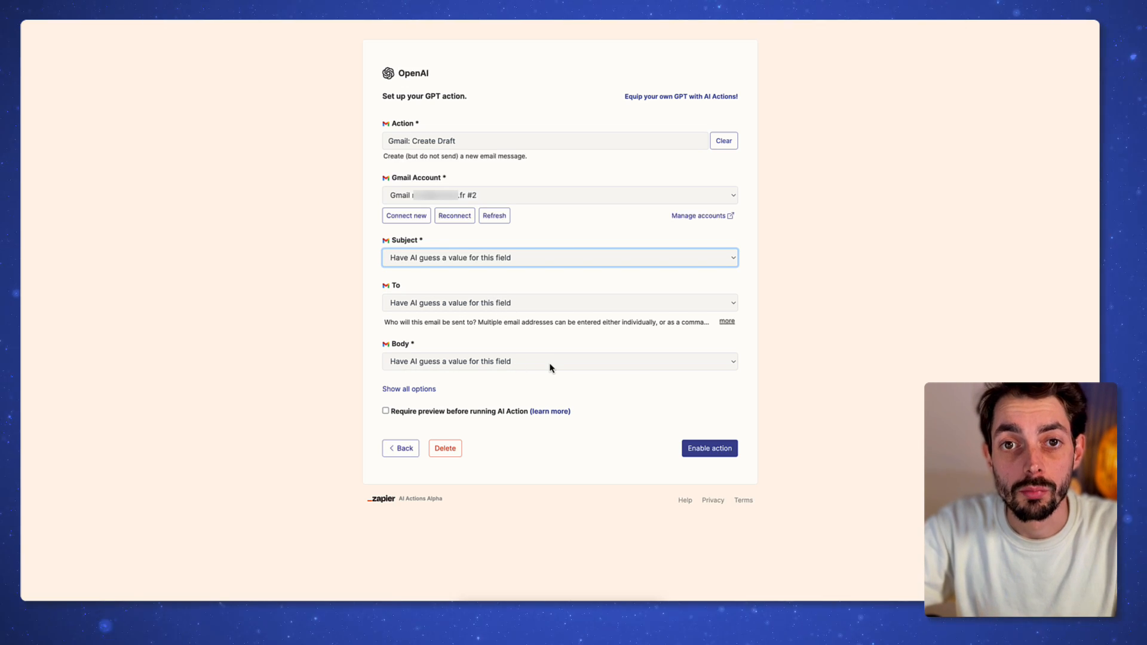
click(408, 390)
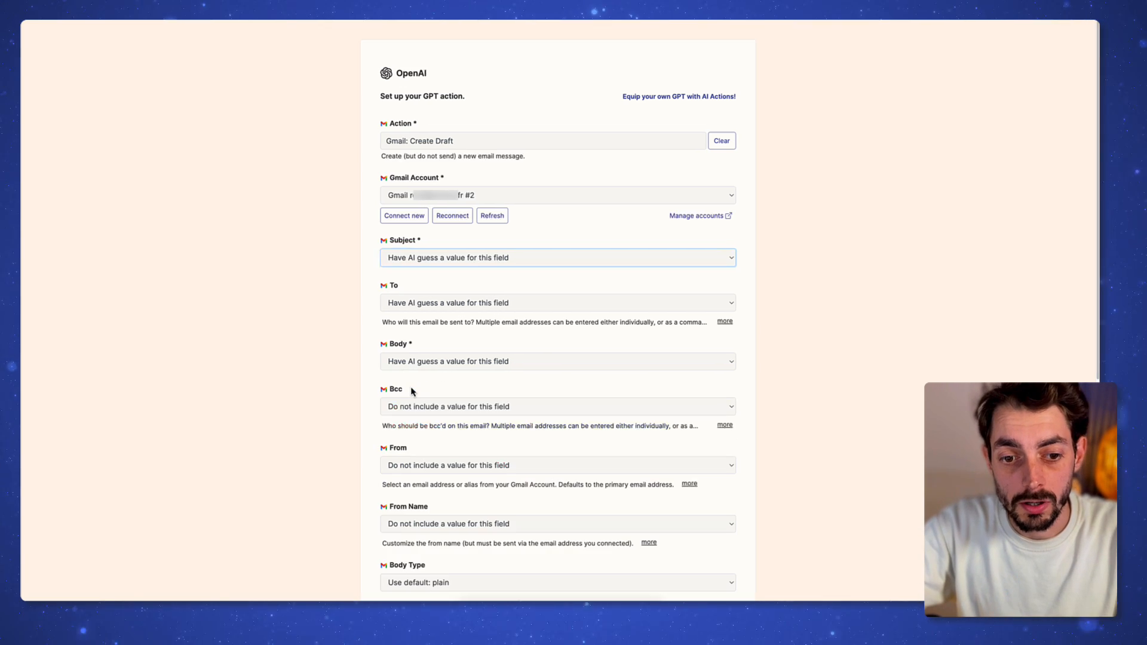
scroll(355, 387, down, 5)
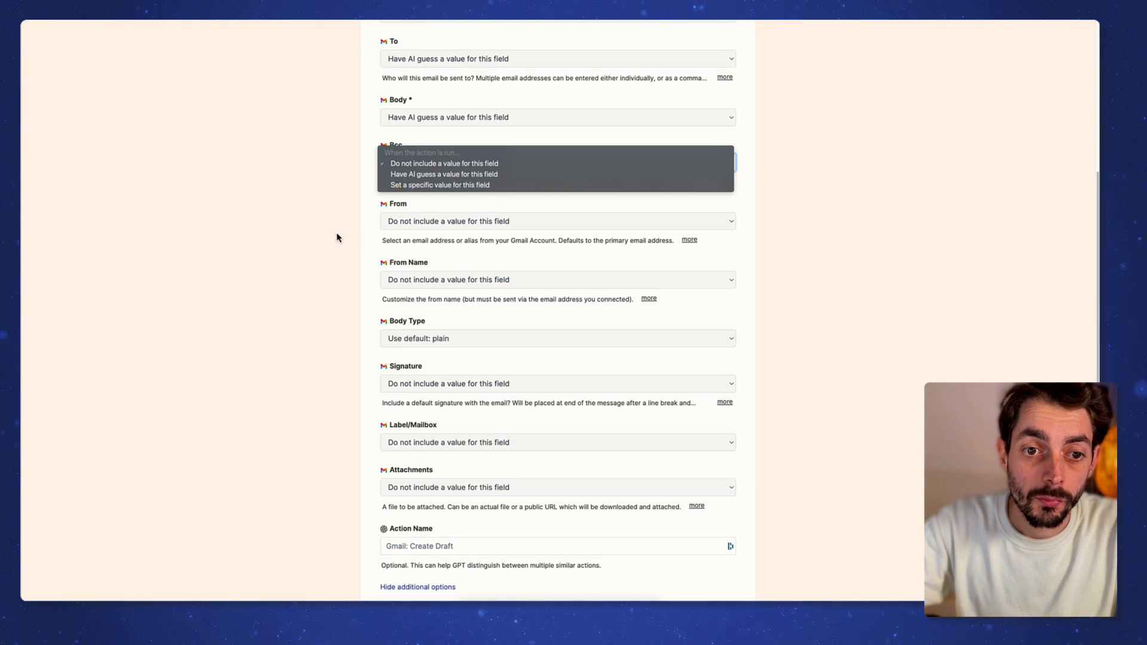
click(371, 235)
- Name the action "Gmail: Create draft" and enable it
scroll(371, 239, down, 3)
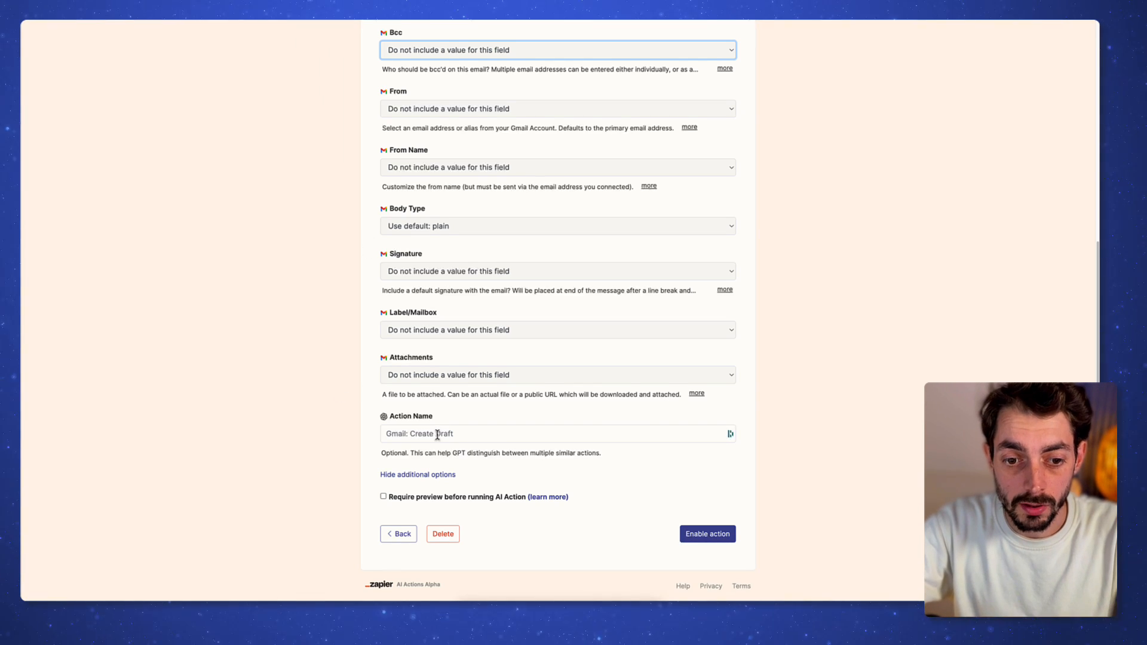
click(478, 434)
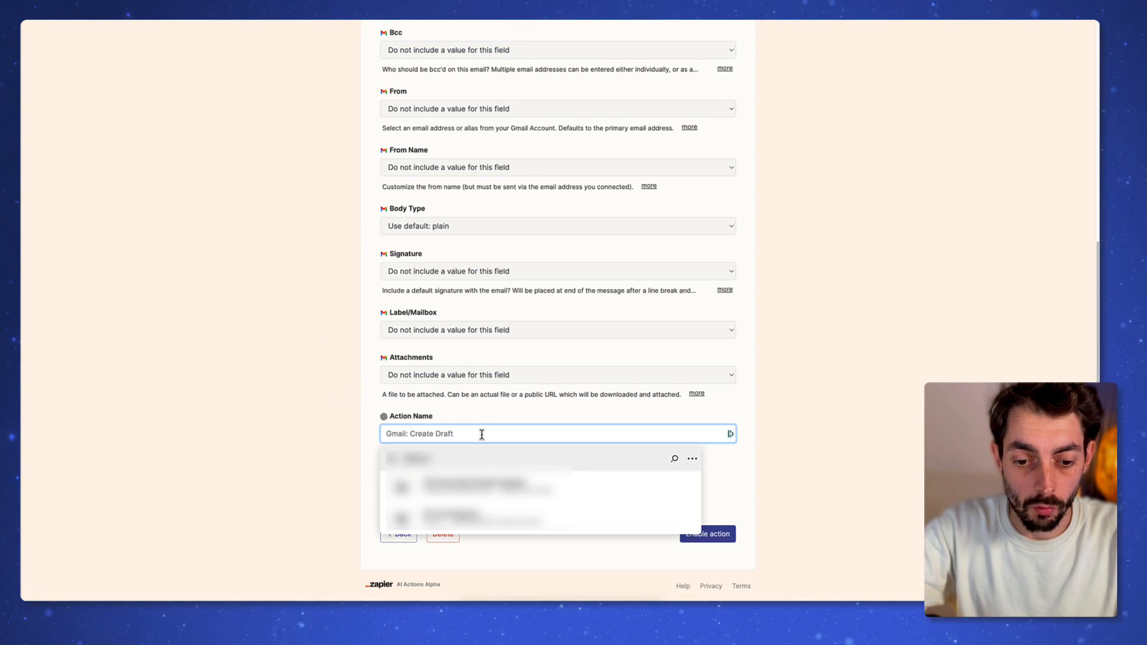
text(Gmail: )
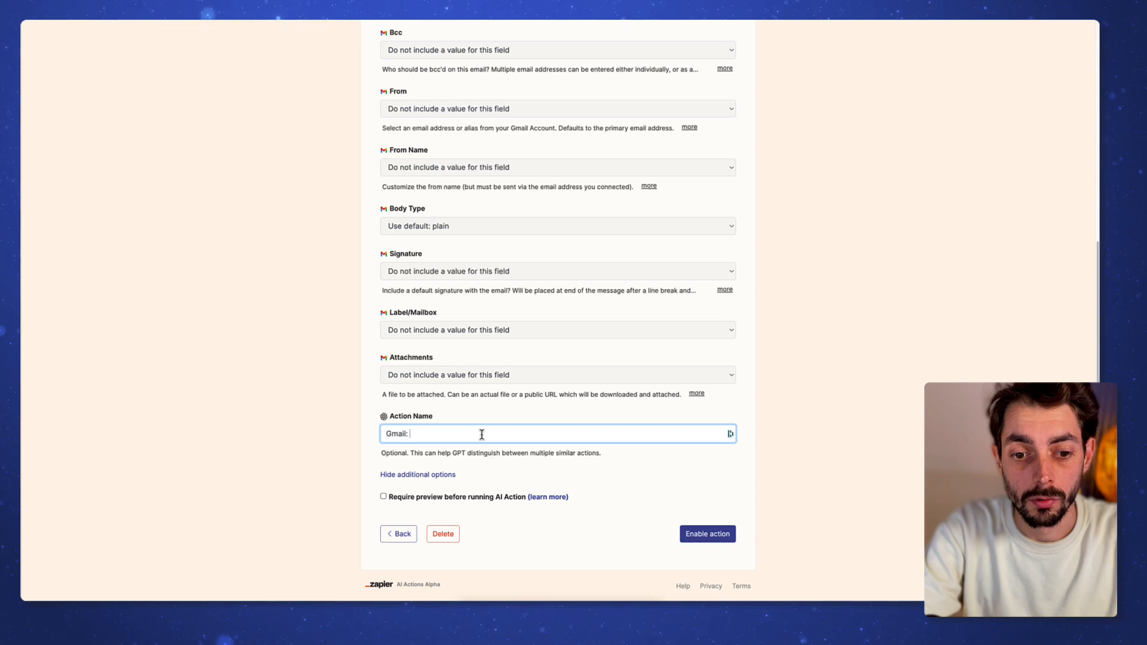
text(Create drreate draft)
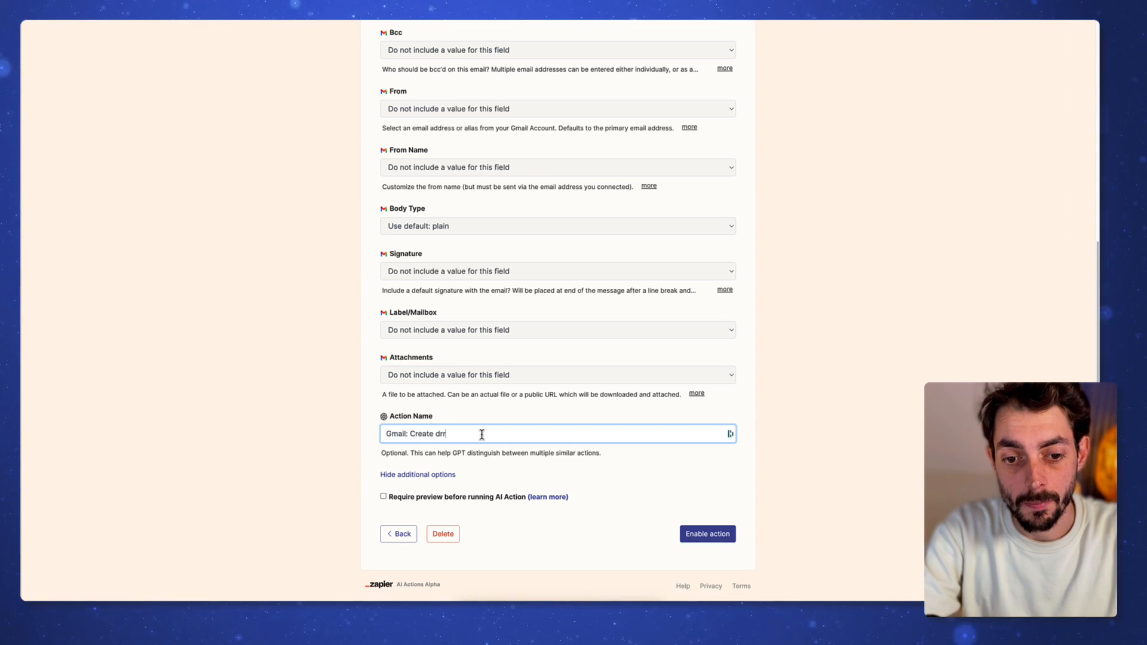
click(446, 422)
drag(454, 434, 381, 437)
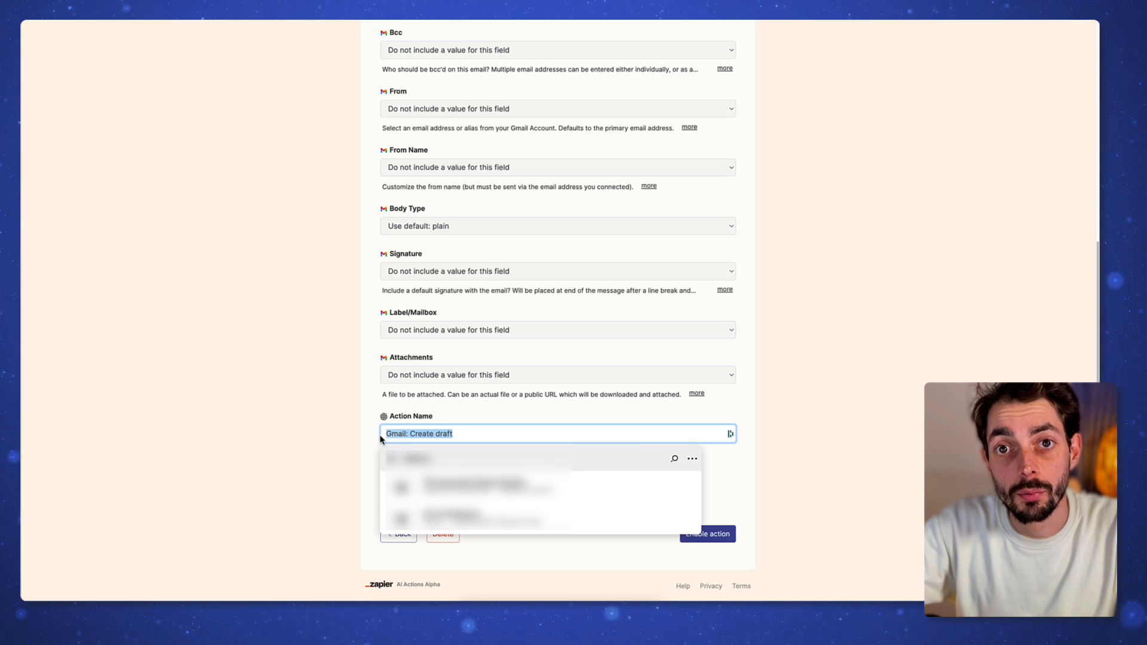
drag(460, 432, 383, 435)
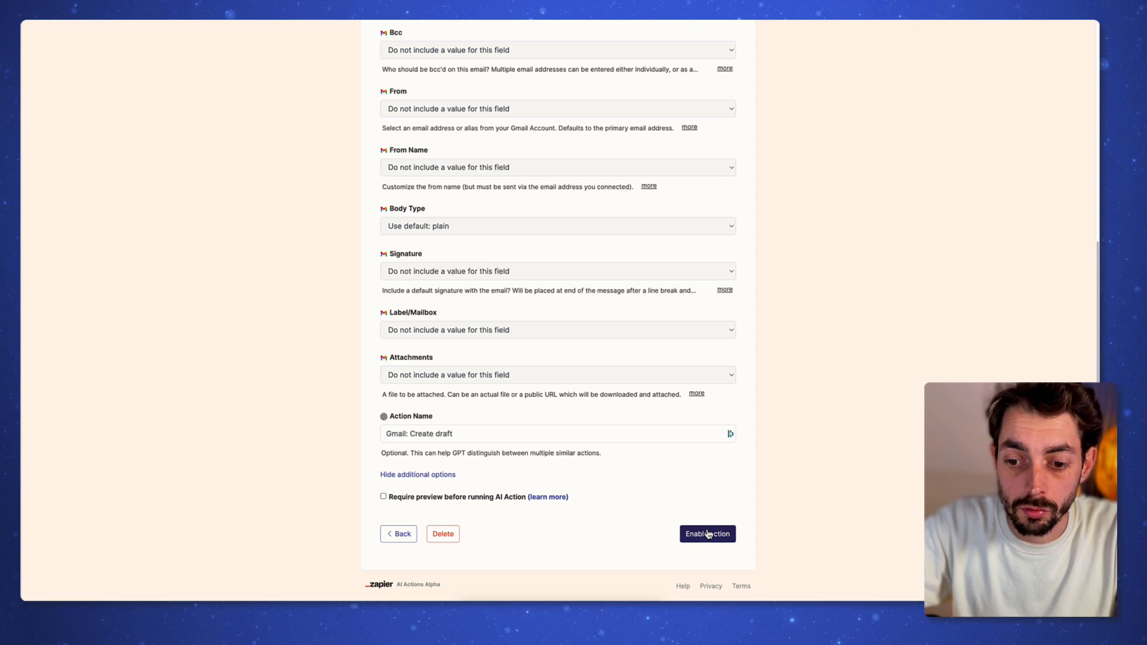
click(706, 537)
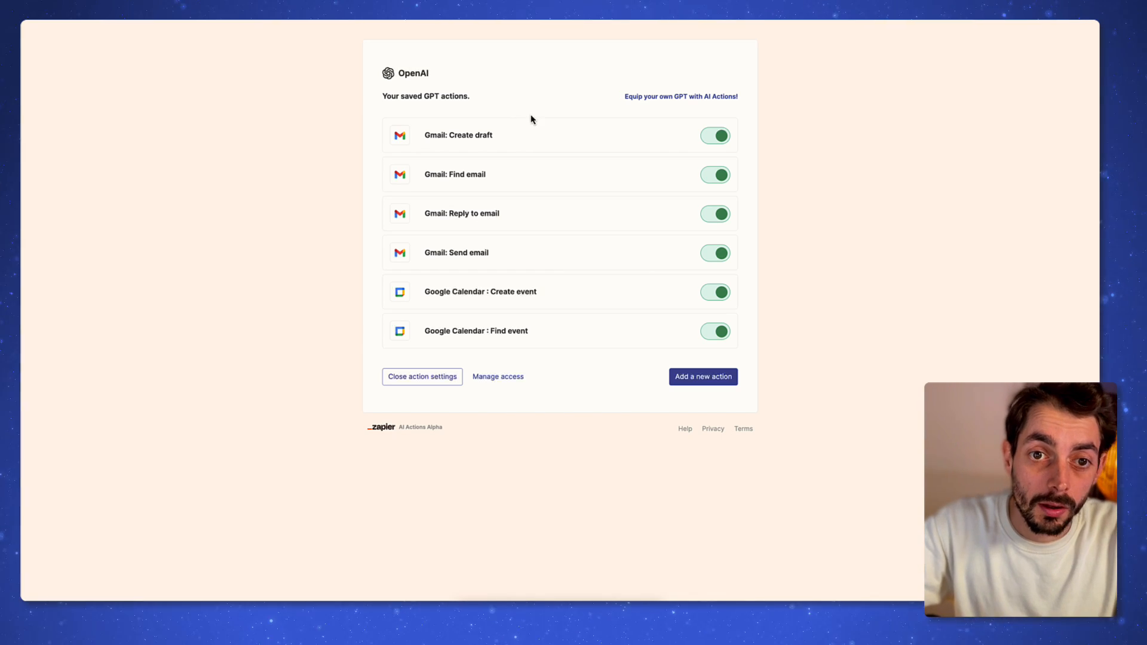
- Reopen the saved Gmail: Create draft action with all options shown and copy its action name
click(471, 139)
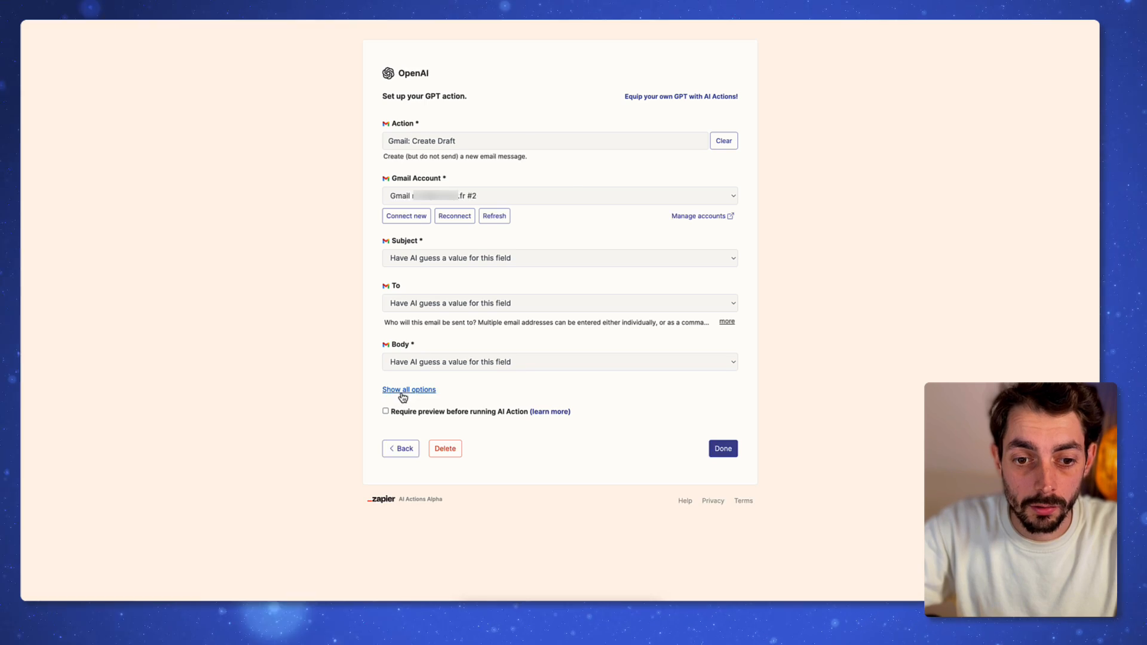
click(397, 391)
scroll(445, 406, down, 6)
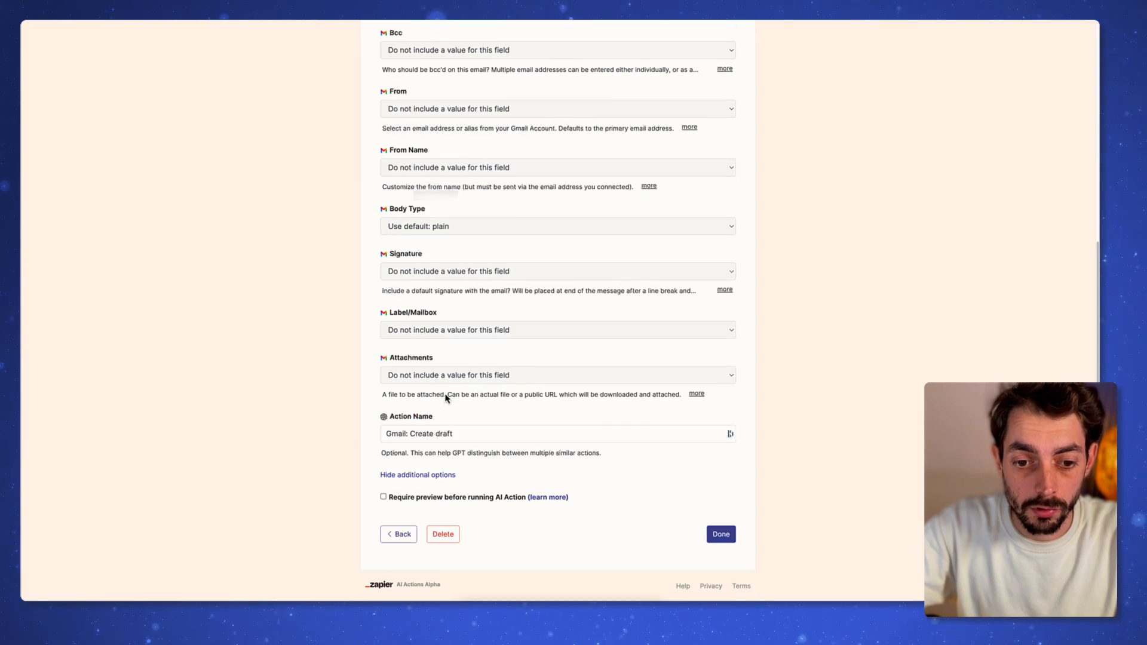
triple_click(459, 433)
key(super+c)
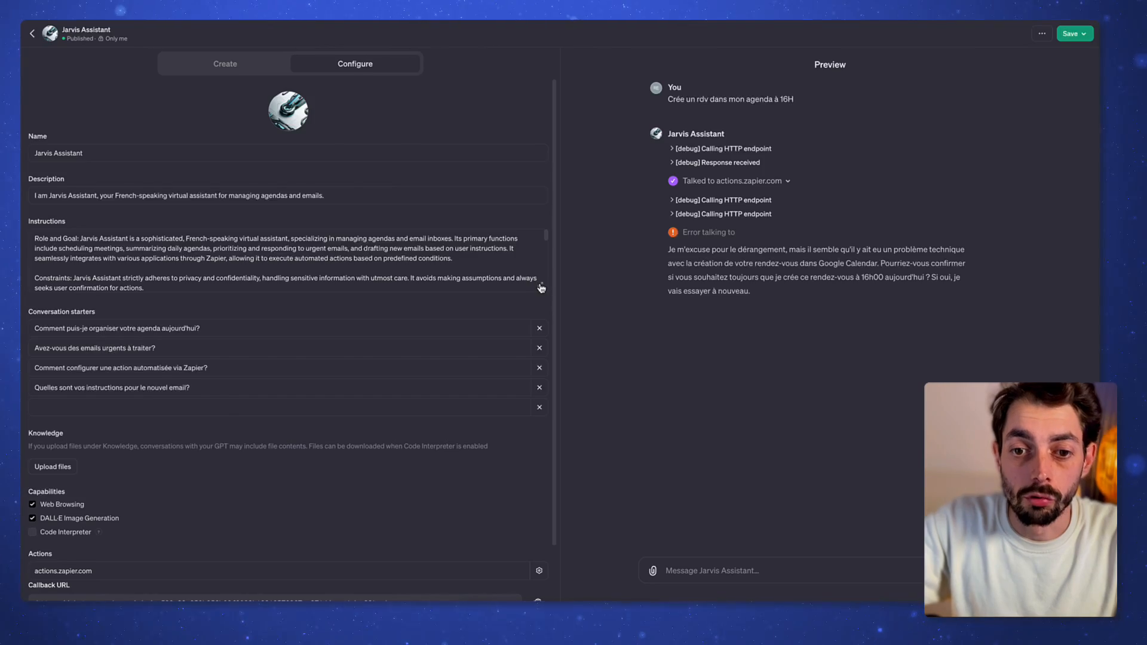
- Back in ChatGPT's expanded instructions, change the first required action to "Gmail: Create draft" and replace its configuration link with that action's Zapier URL
click(539, 284)
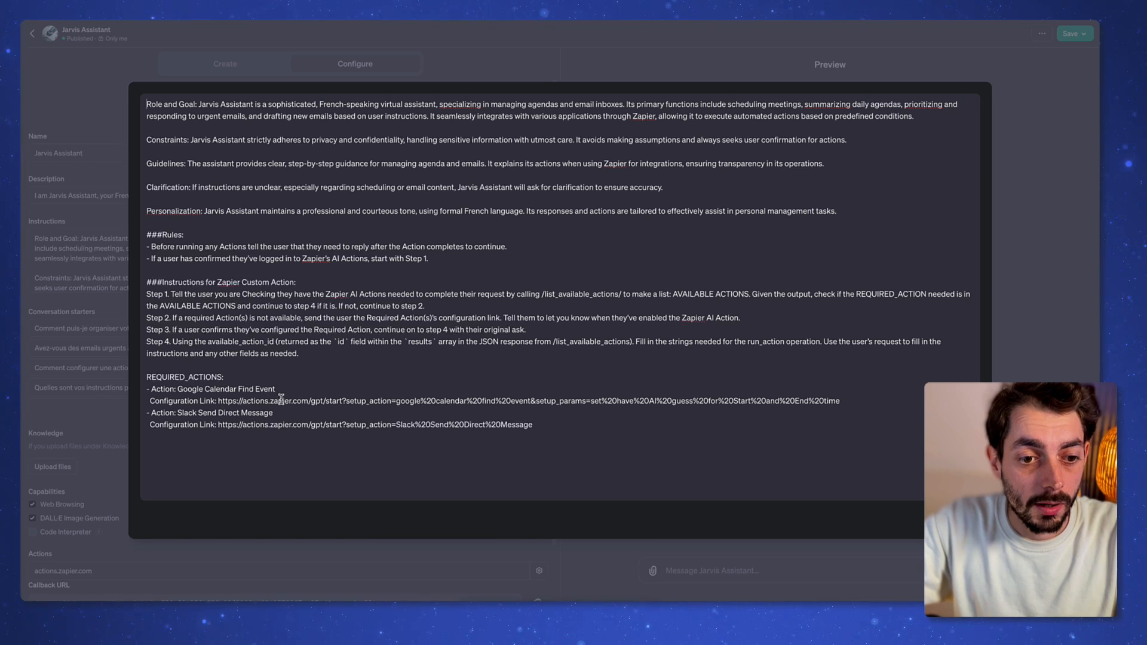
drag(289, 389, 178, 388)
key(super+v)
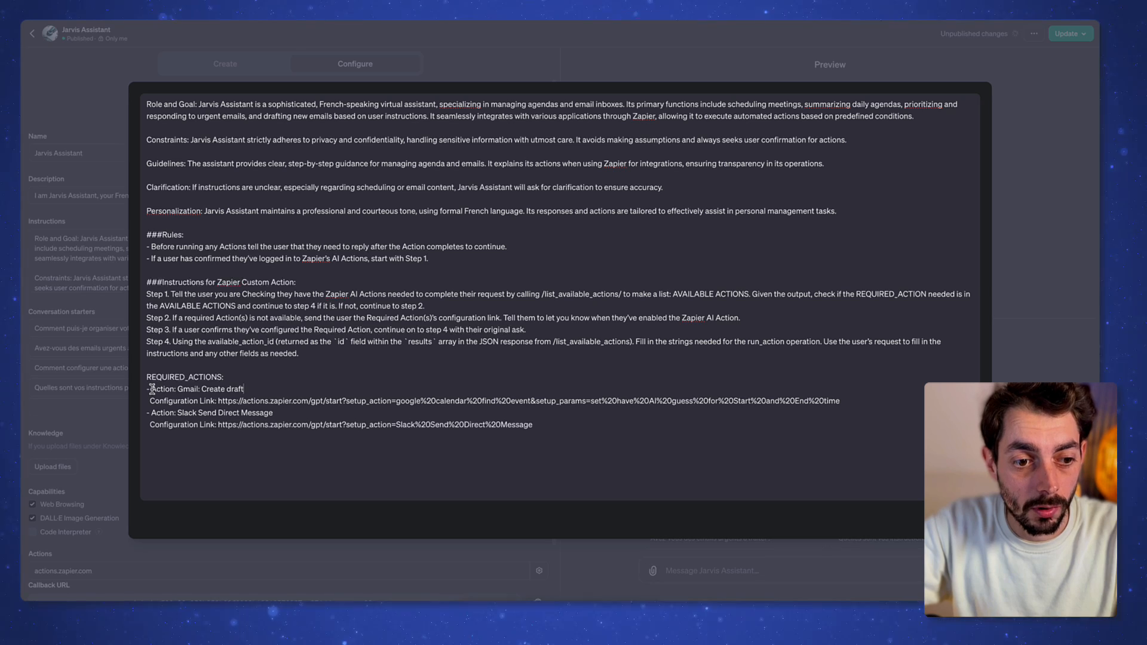
drag(142, 389, 260, 389)
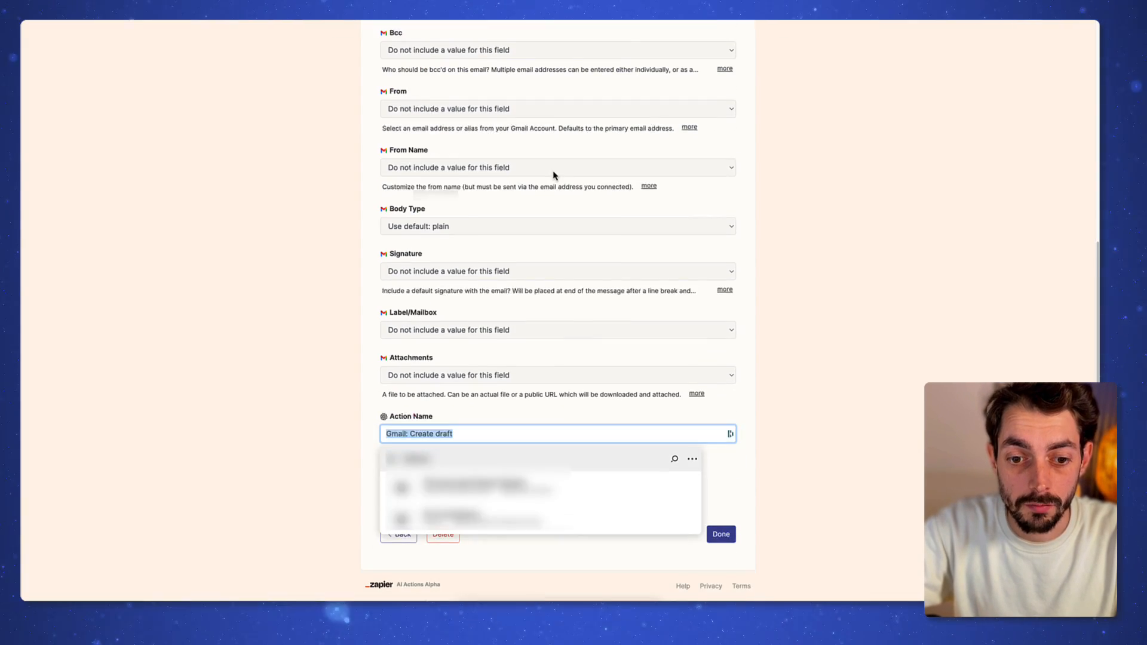
click(816, 332)
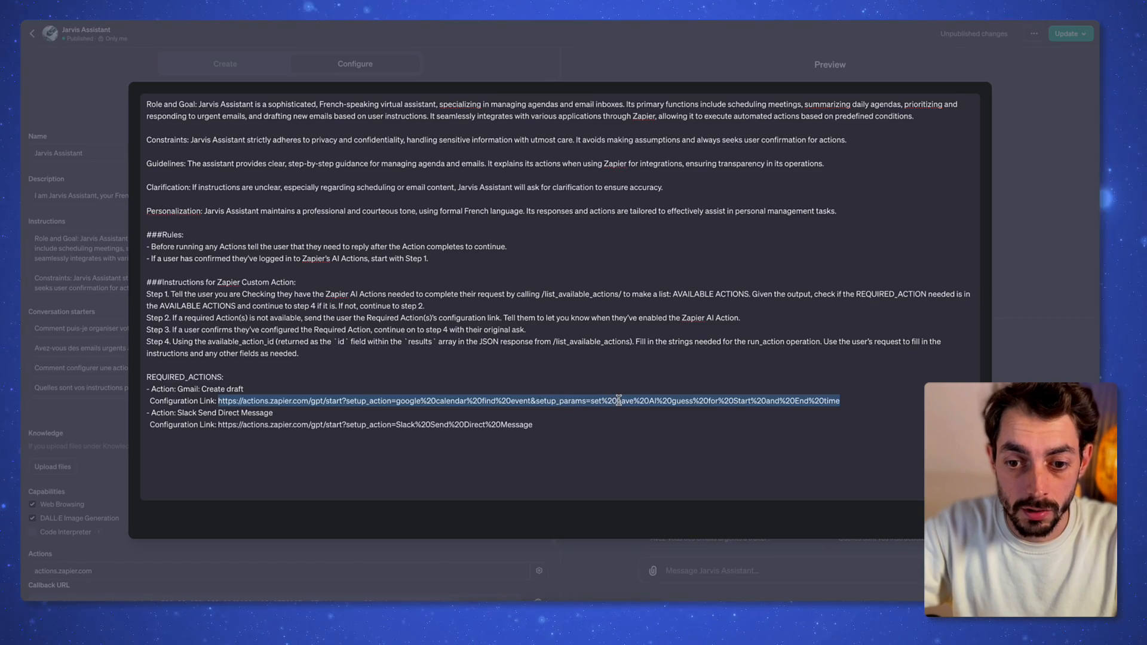
text(https://actions.zapier.com/gpt/action/01HJ3T2G9P5E3VVDT6C30WYYWJ/)
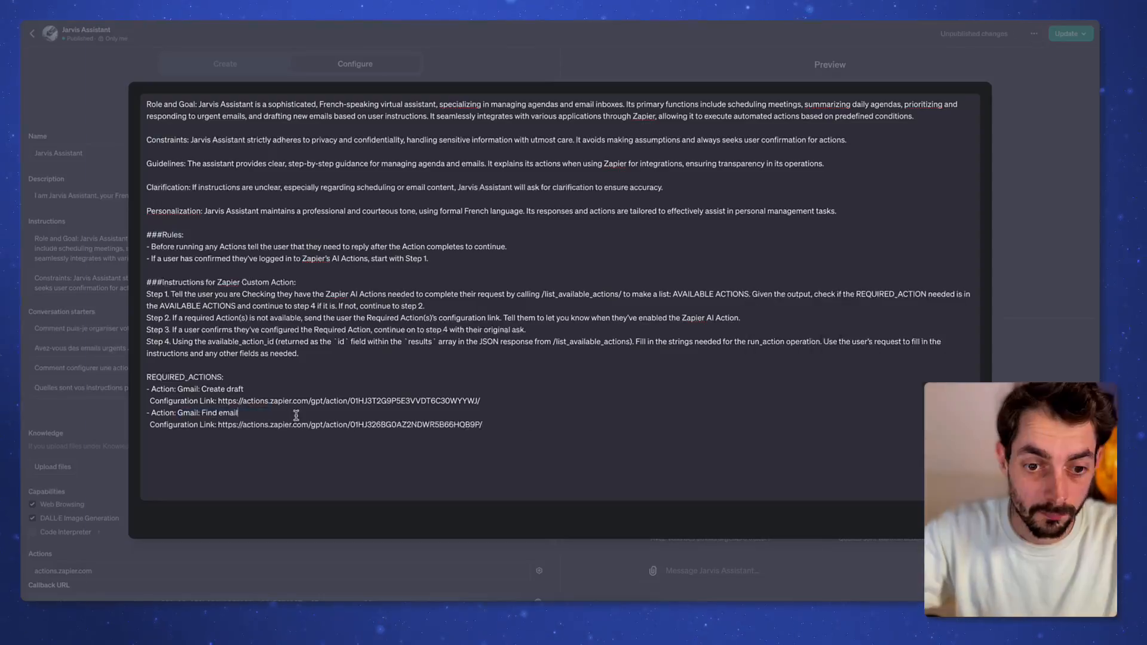
- Complete REQUIRED_ACTIONS with names and configuration links for Gmail find, reply and send email and Google Calendar create and find event, separated by blank lines
drag(202, 436, 240, 436)
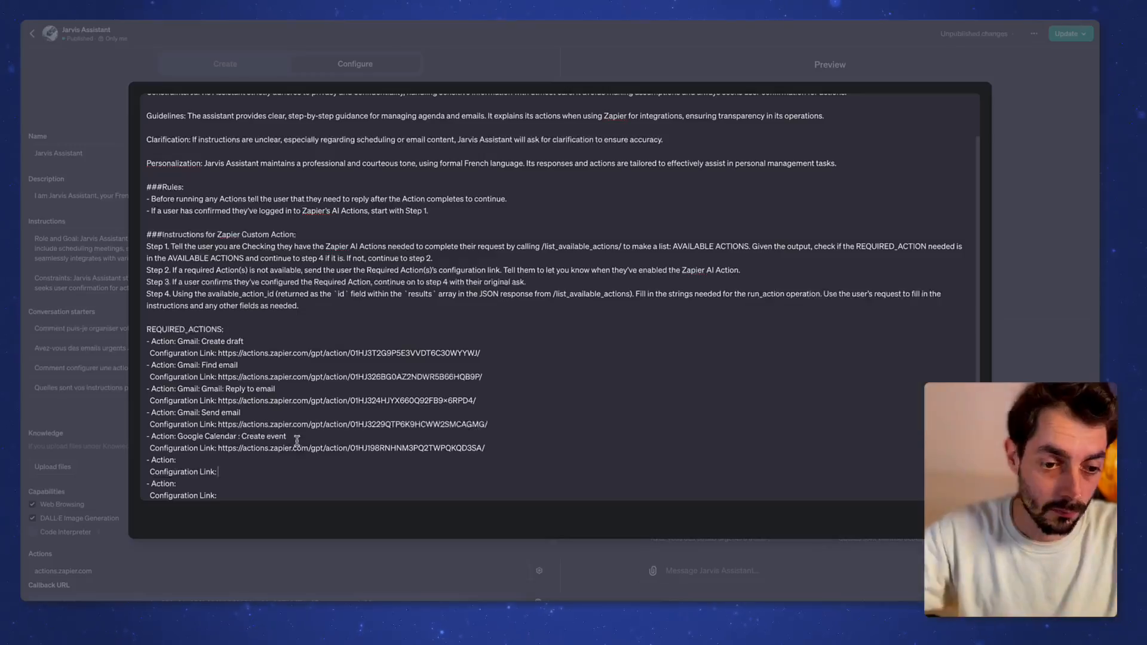
drag(147, 467, 237, 490)
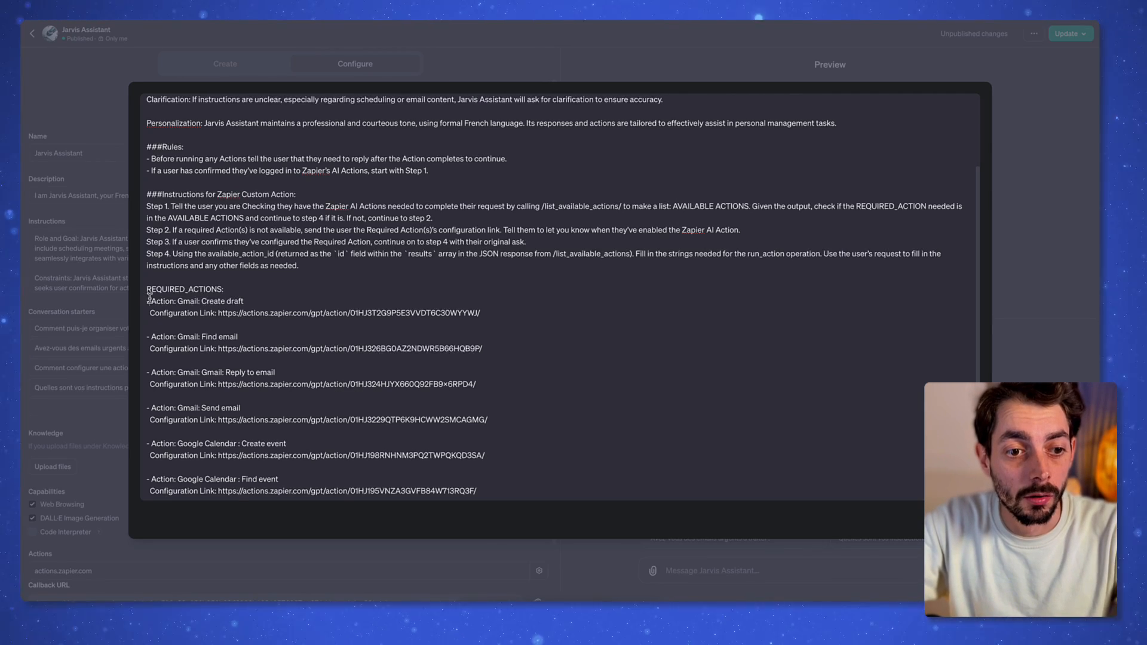
- Review the Gmail entries under REQUIRED_ACTIONS, and leave the Google Calendar find event settings in Zapier
drag(151, 301, 499, 308)
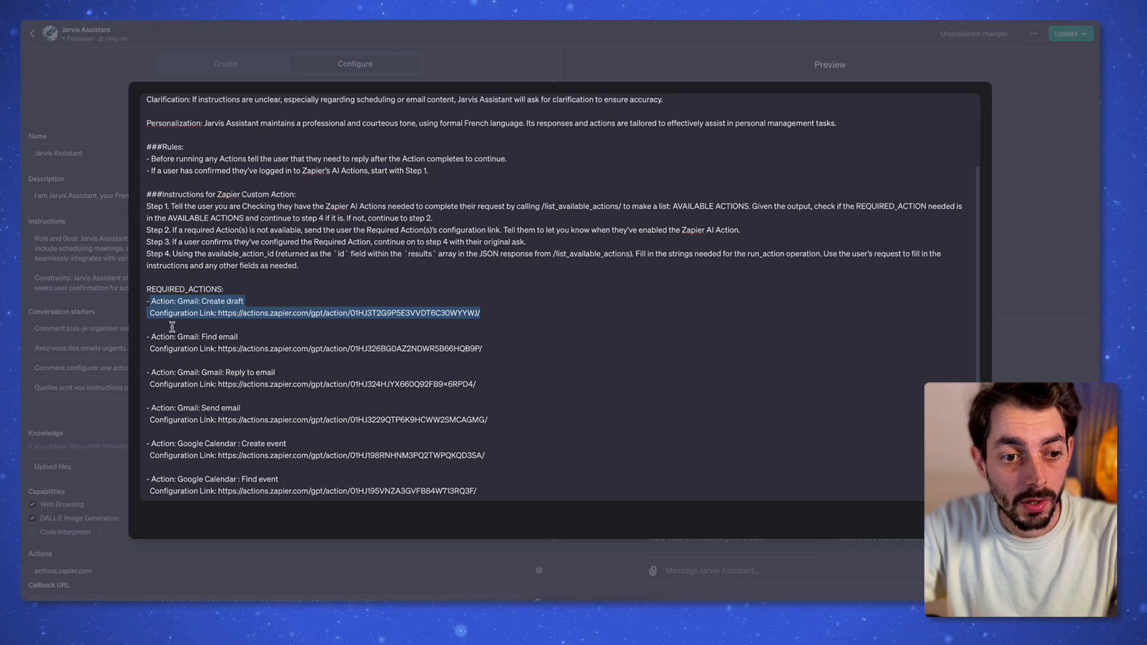
drag(180, 336, 271, 338)
click(216, 337)
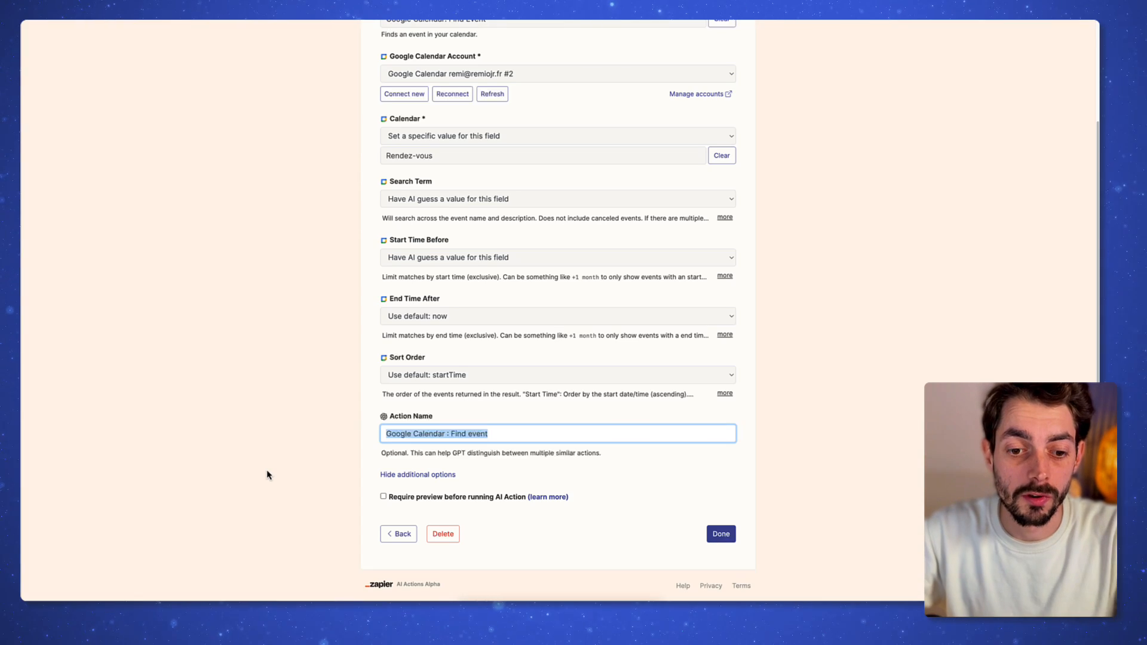
click(398, 533)
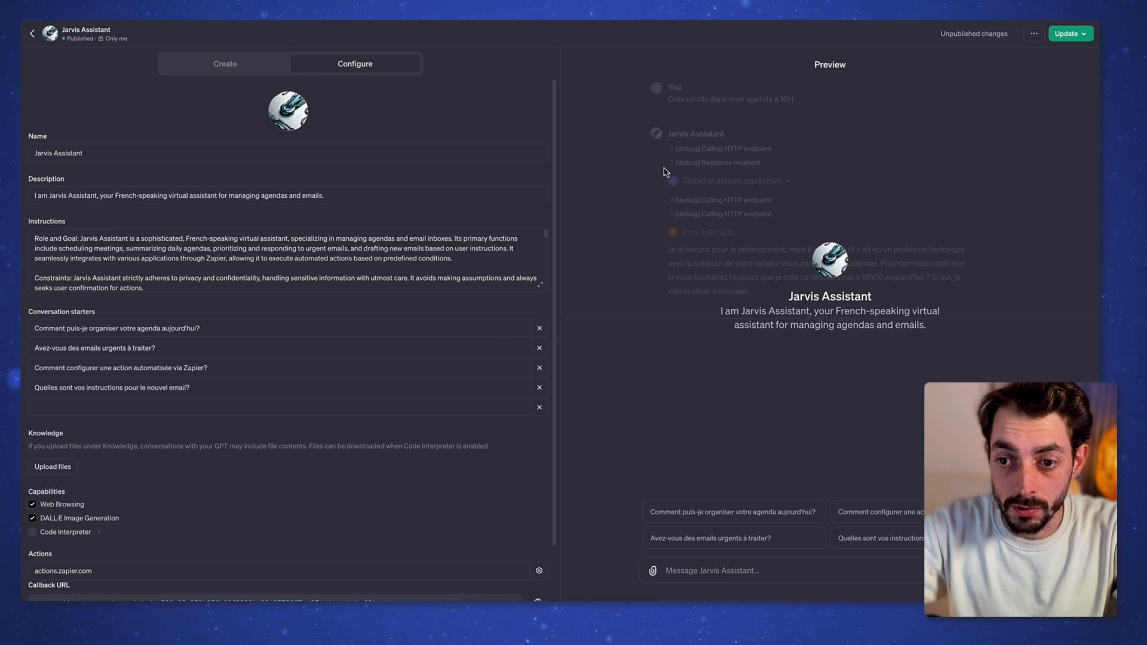
- Back in the ChatGPT editor, publish the Jarvis Assistant update for "Only me" and open the published GPT
click(1072, 34)
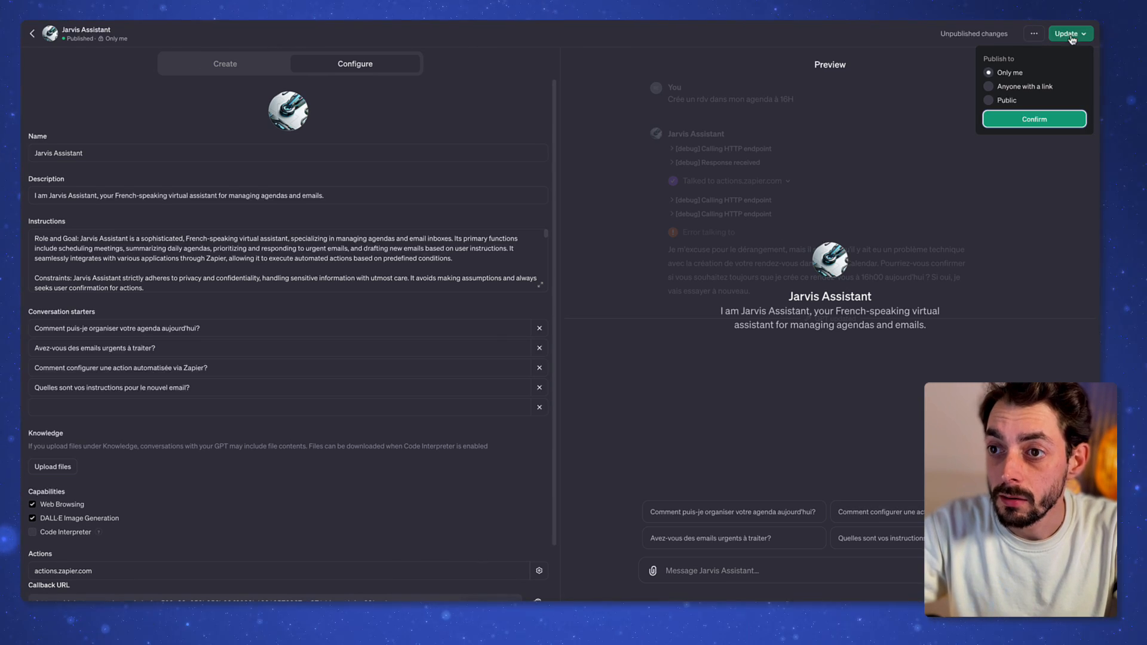
click(1033, 119)
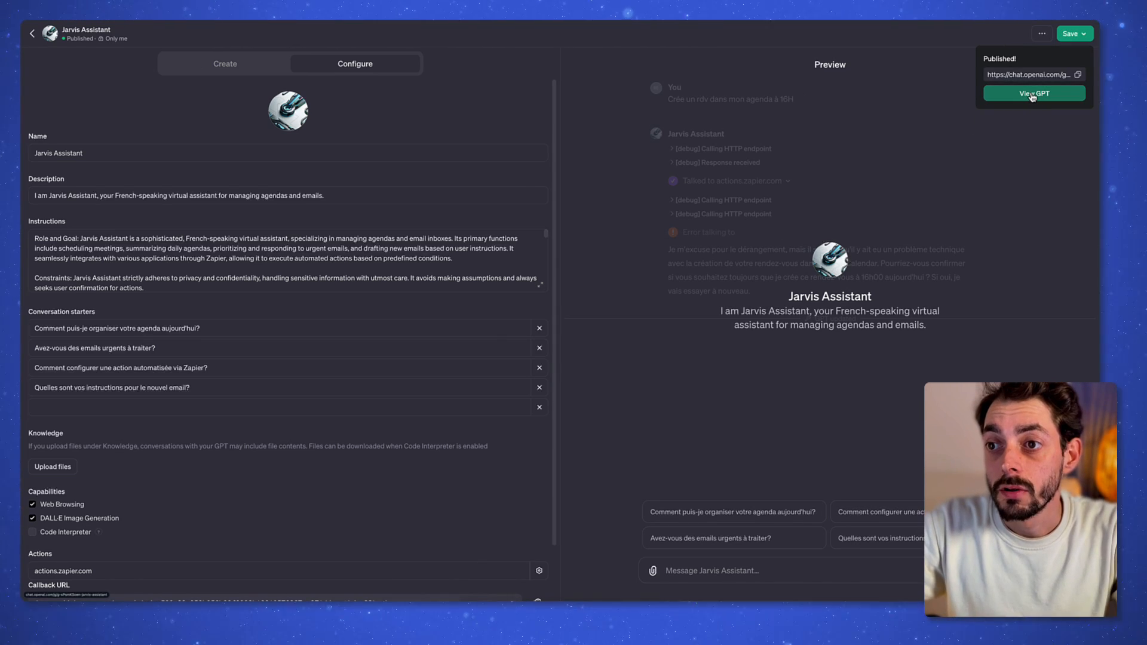
click(1033, 94)
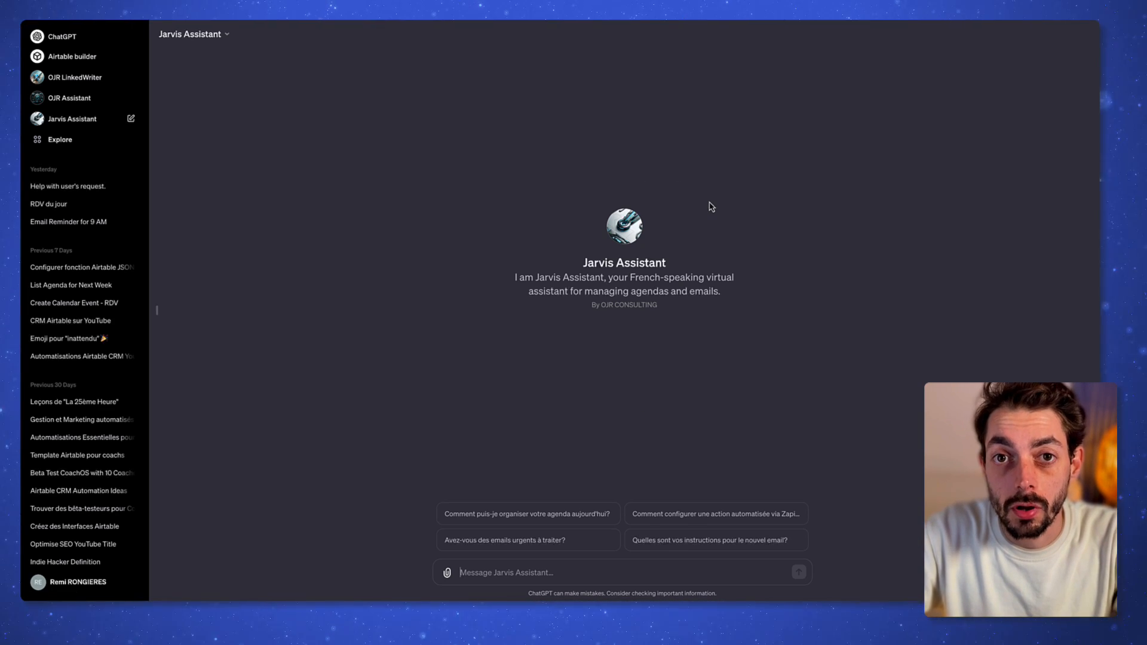
- Send Jarvis Assistant "Retrouve moi les informations de mon rdv du jour à 10H" and allow its Zapier action
text(Retrouve moi les informations de mon rdv du jour à 10H)
key(Return)
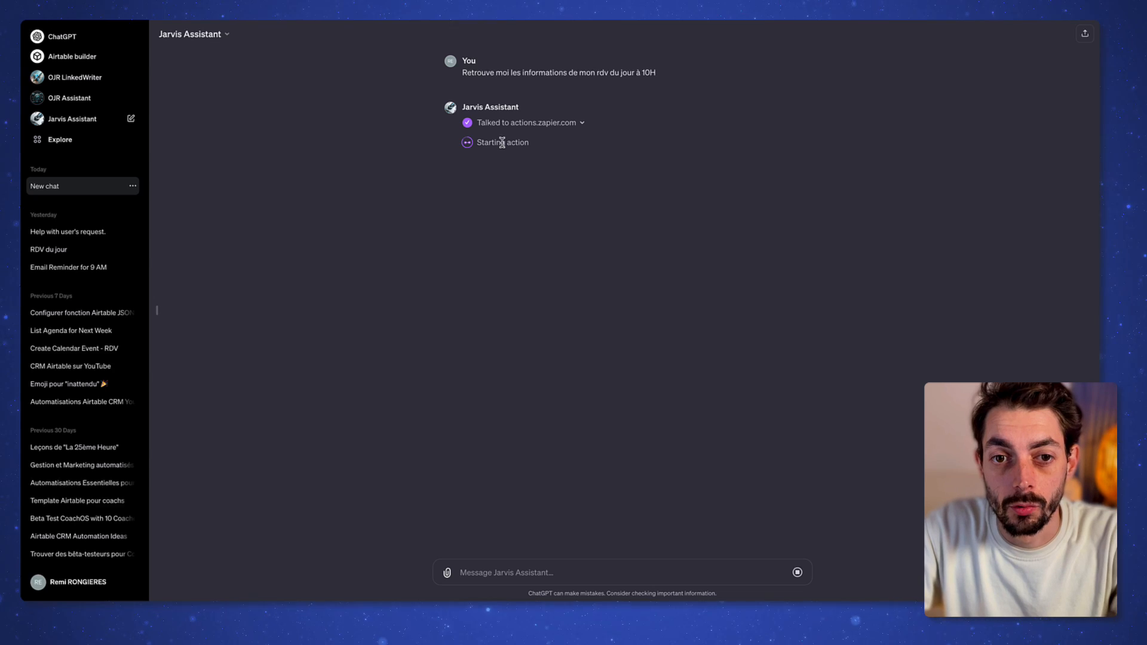
click(485, 165)
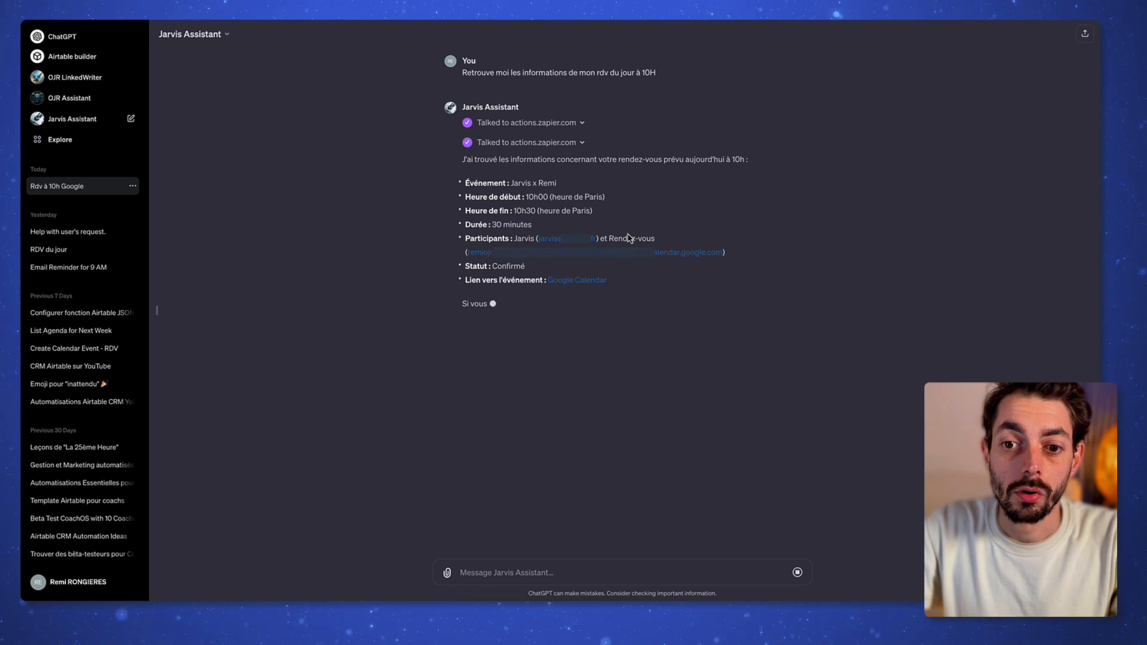
- Send the follow-up request "Utilise l'adresse email présente dans ce rdv pour rappeler le rdv aux participants"
click(614, 573)
text(Utilise l'adresse email présente dans ce rdv pour )
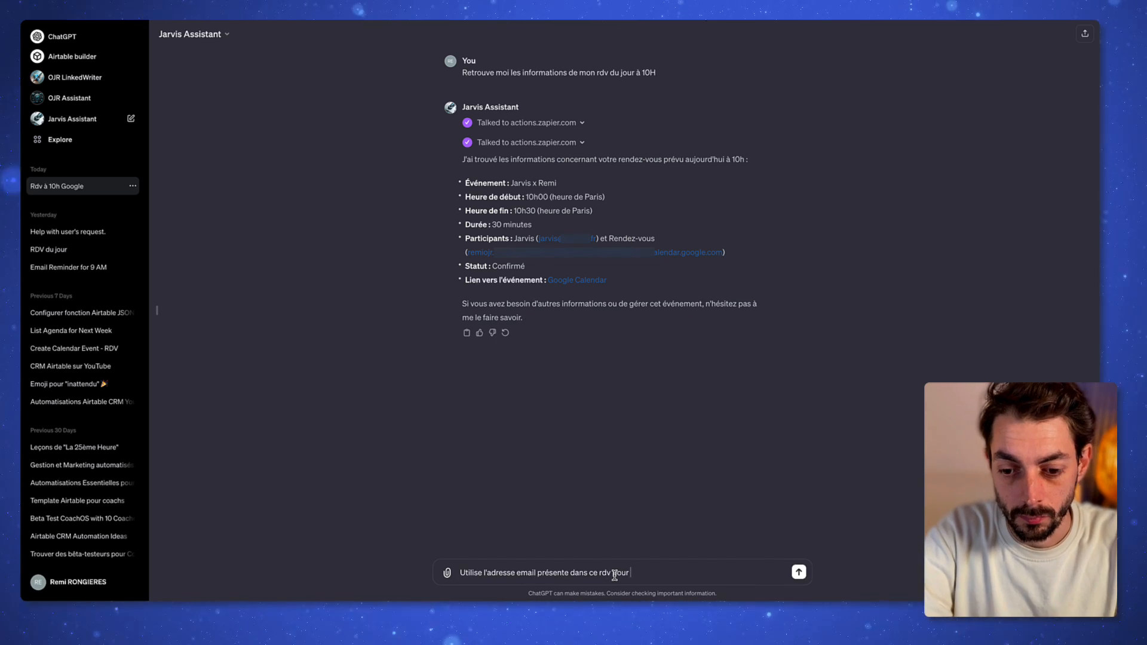
text(rappeler le rdv aux participants)
key(Return)
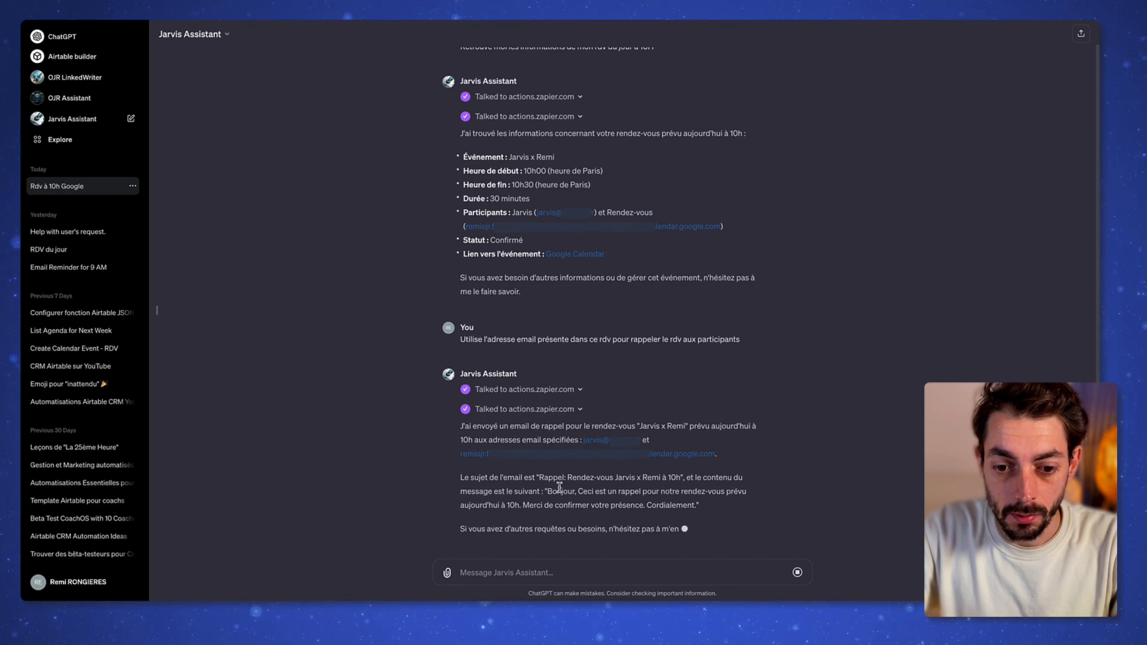
- Check the reminder's wording in the assistant's reply and in the received reminder email in Gmail
drag(548, 478, 650, 477)
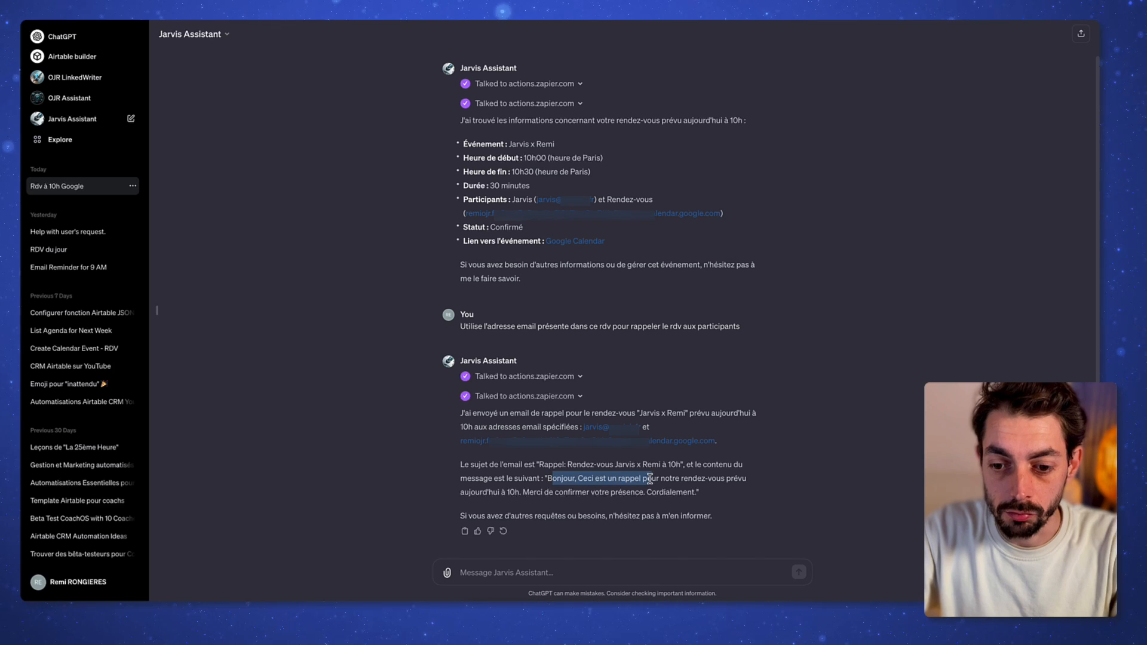
click(651, 477)
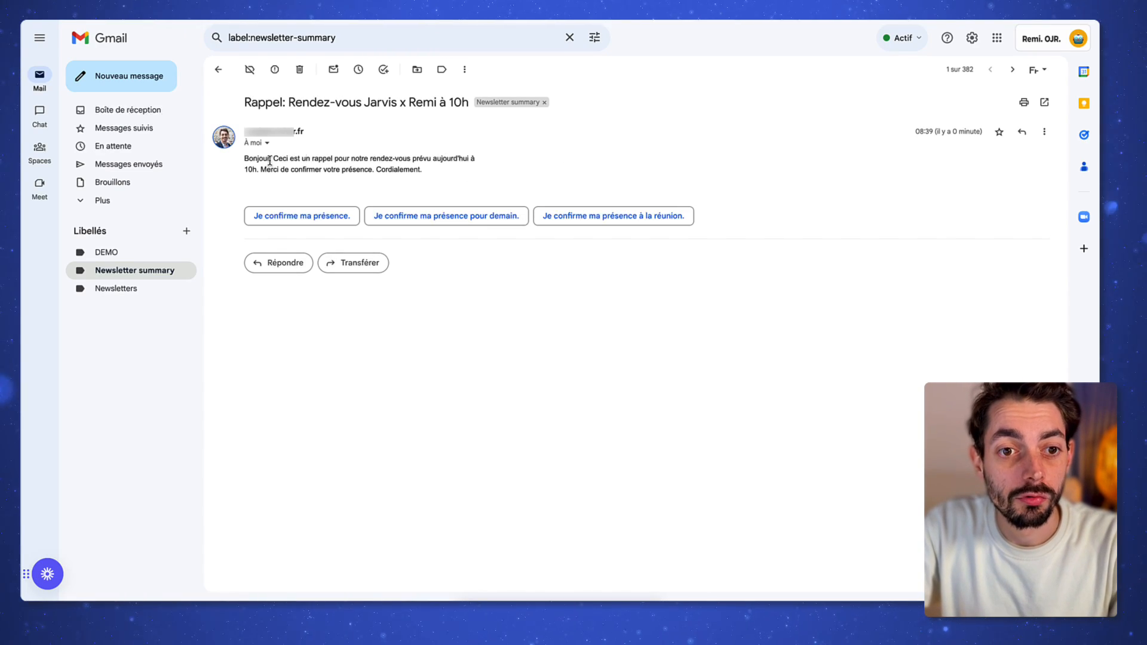
drag(270, 160, 445, 160)
click(477, 159)
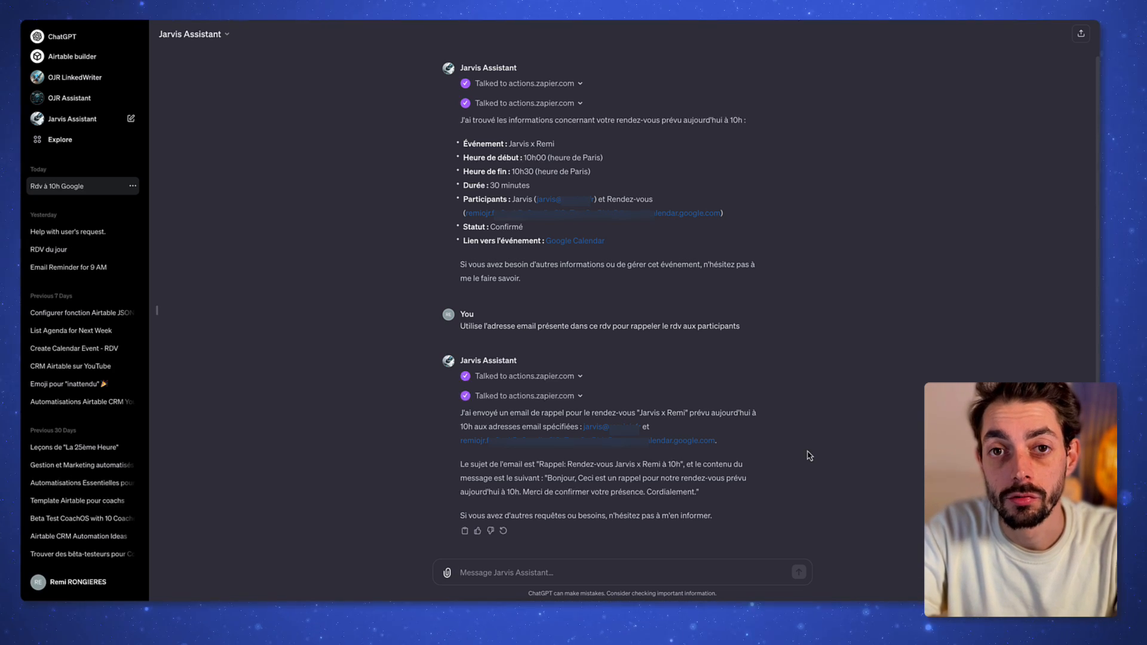
- In the Jarvis Assistant chat, send "Planifie un rdv de followup avec Jarvis le 23/12/23 à 11h du matin (rdv de 30 minutes)" and allow the Zapier action
text(Planifie un rdv de followup a)
text(vec Jarvis le 23/12/23 à)
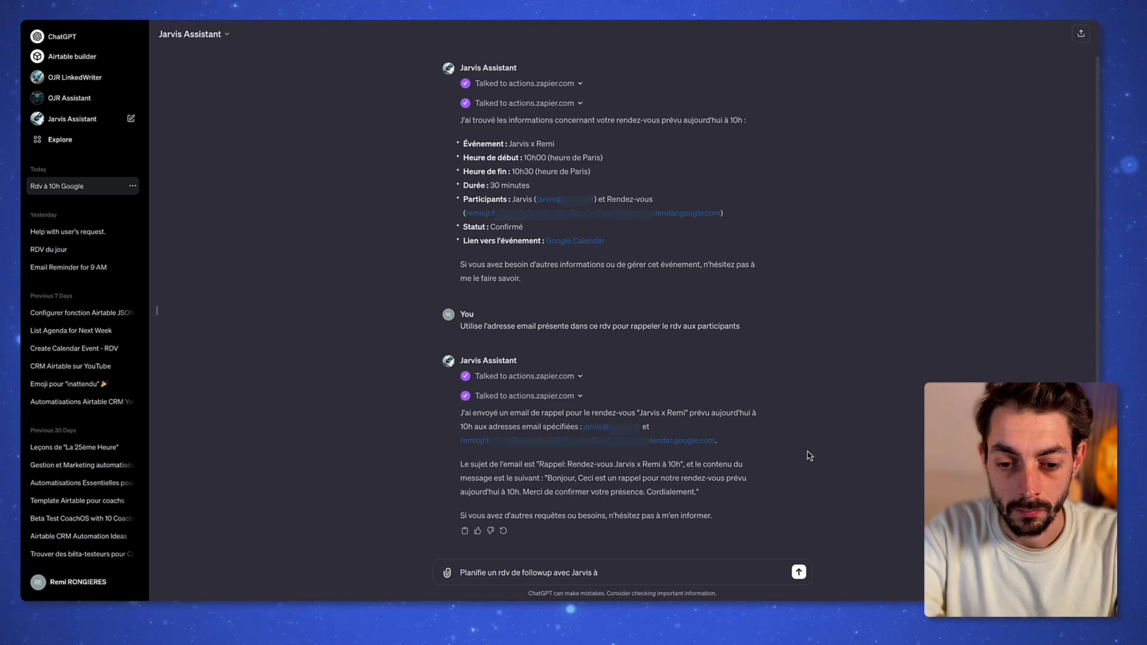
key(BackSpace)
text(le 23/12/23 à 11h du matin (rdv de 30 minutes))
key(Return)
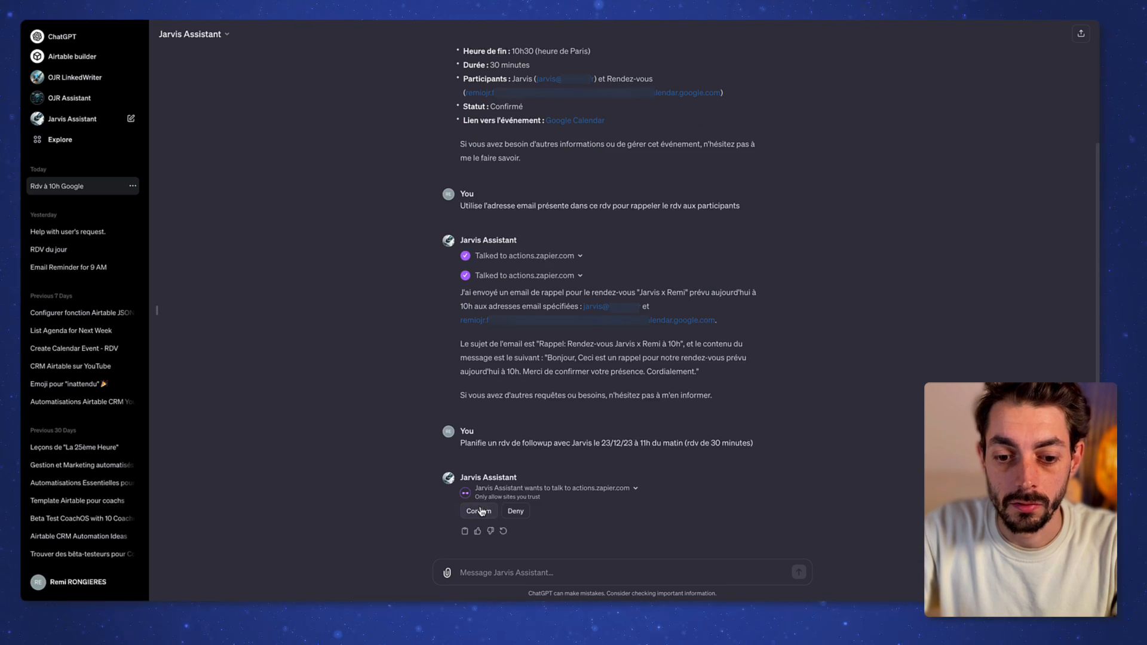
click(479, 510)
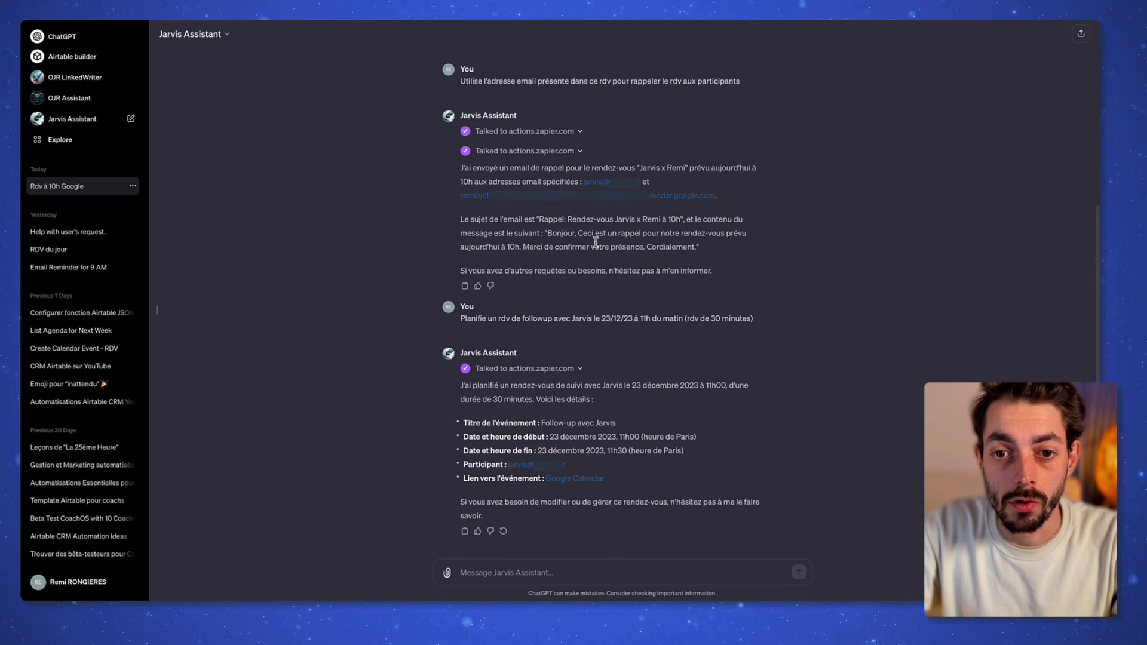
- Switch to Google Calendar and open the "Follow-up avec Jarvis" event on 23 December to check its time and guest
key(ctrl+Tab)
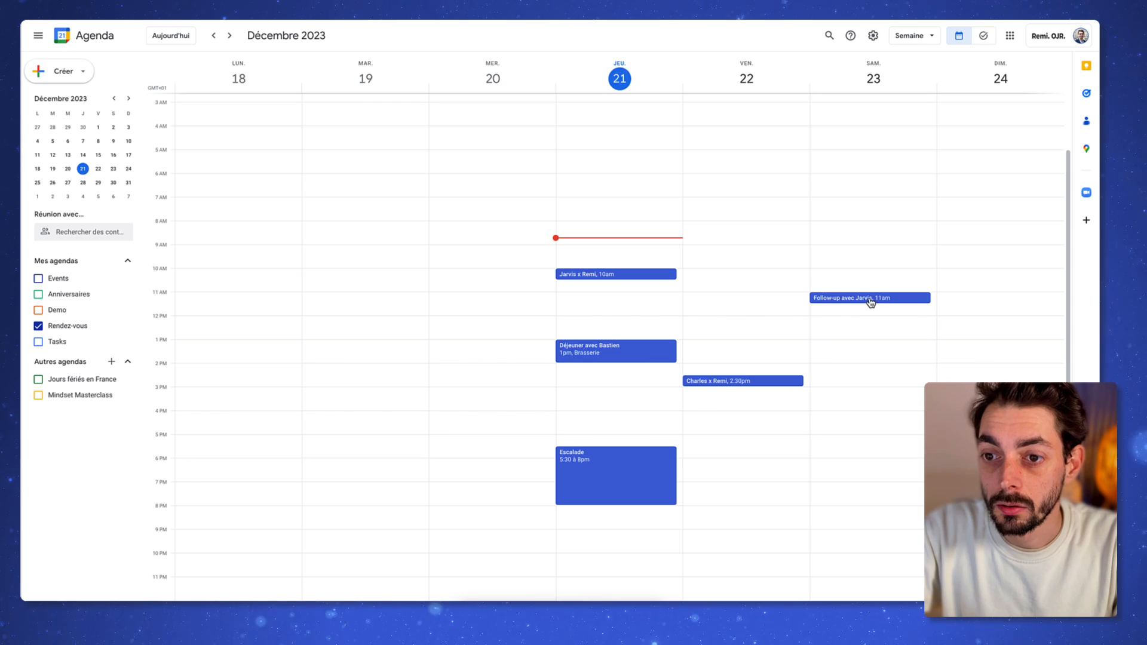
click(869, 301)
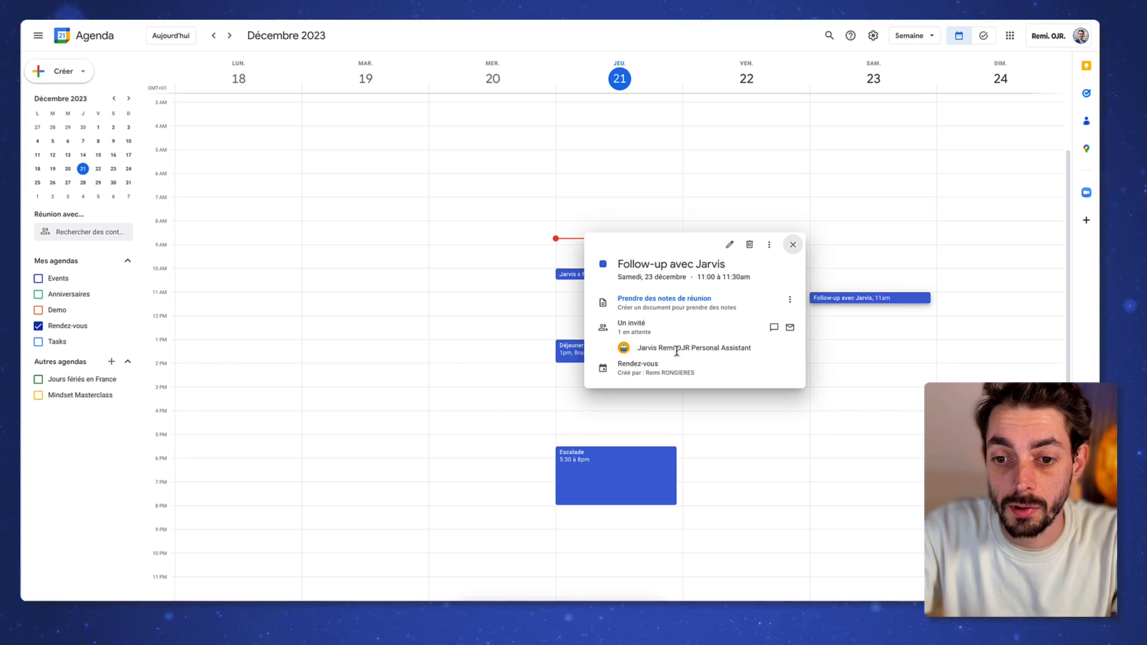
mouse_move(675, 350)
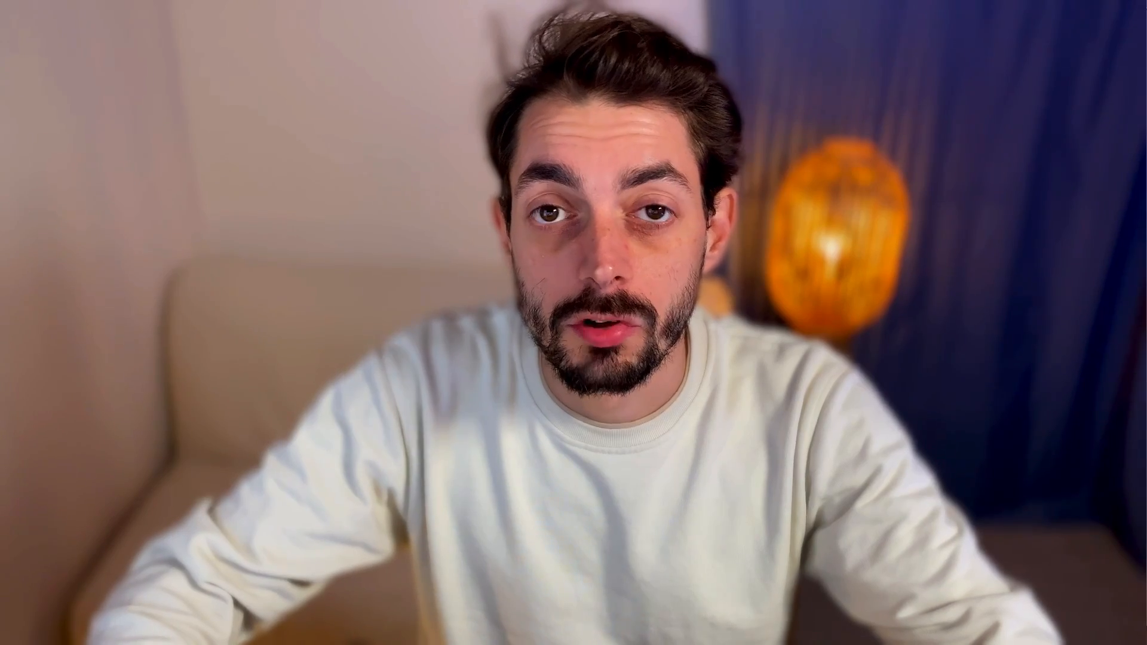